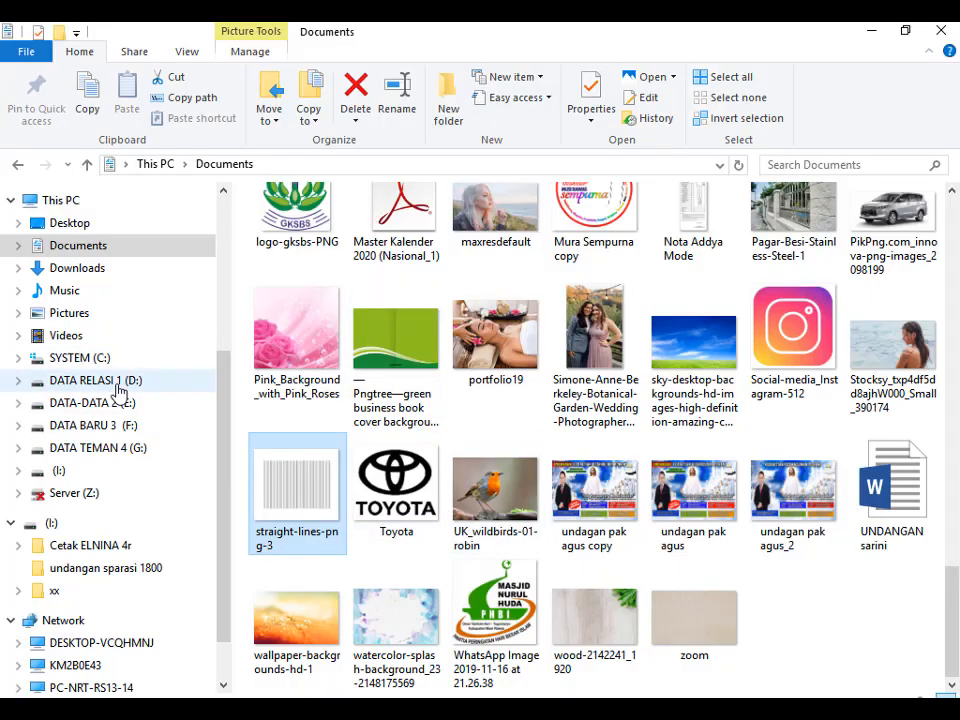
Open Helen-hero-image from the Picture folder in Documents in Photoshop, accepting the default Camera Raw settings
{"action": "left_click", "coordinate": [117, 386]}
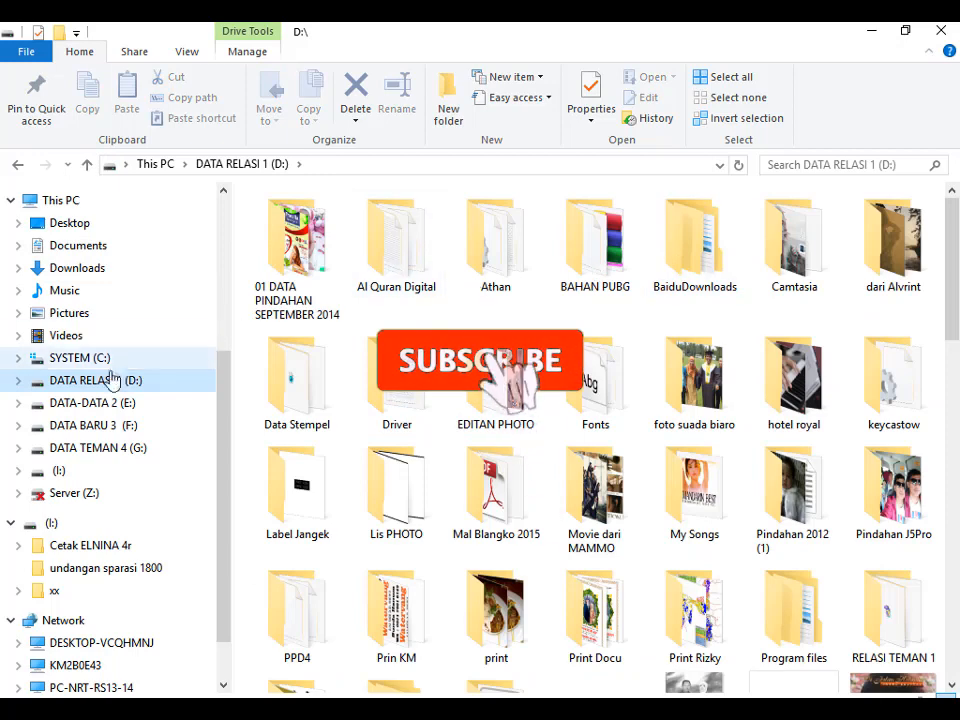
{"action": "left_click", "coordinate": [100, 248]}
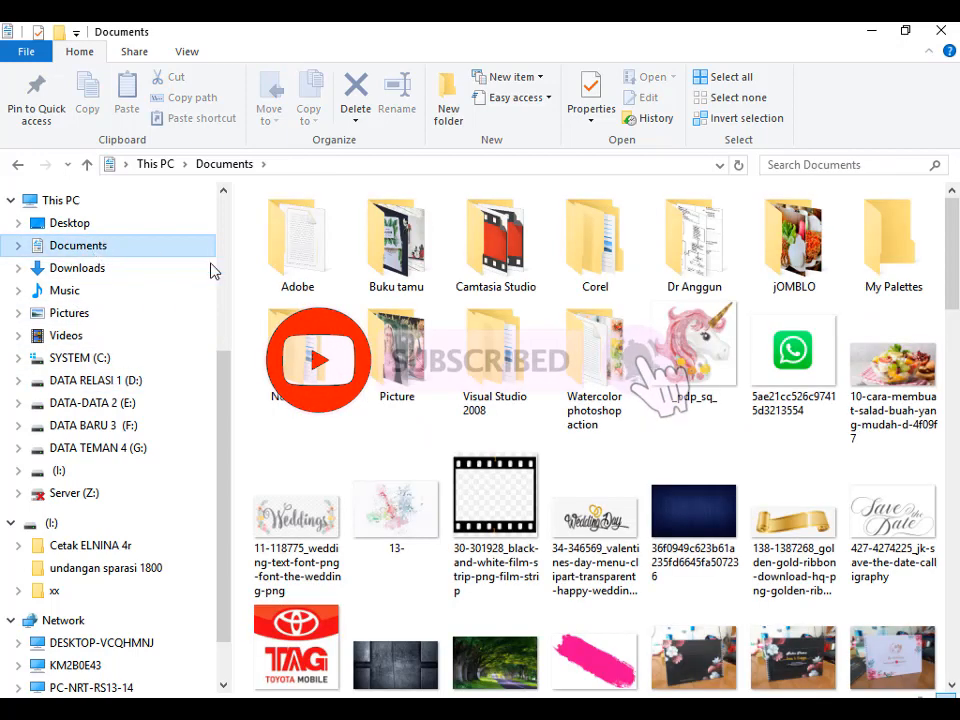
{"action": "double_click", "coordinate": [396, 355]}
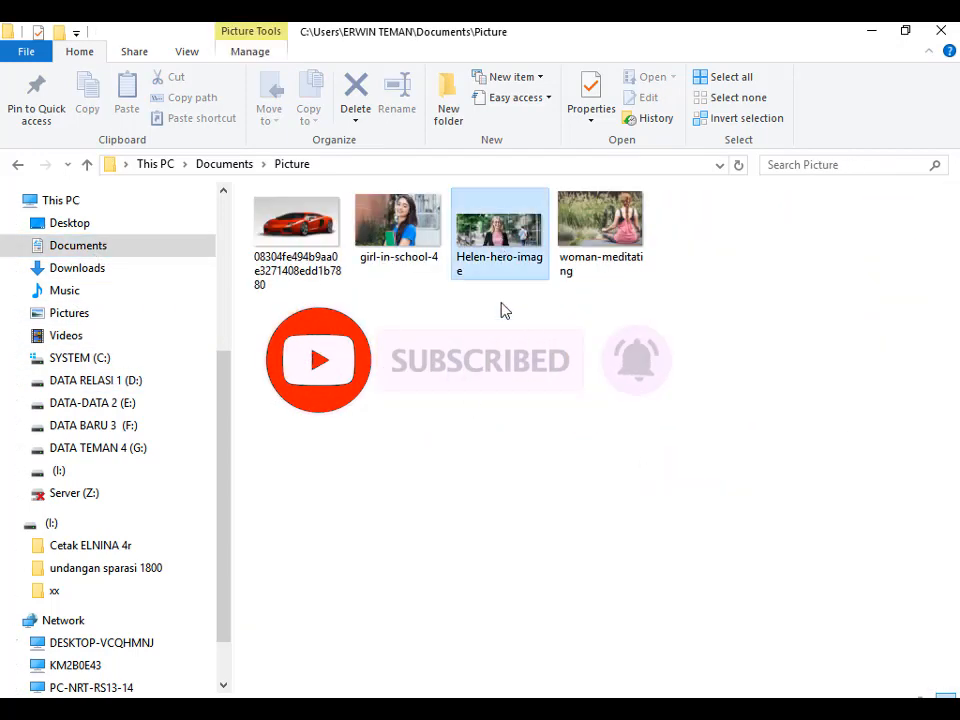
{"action": "left_click_drag", "start_coordinate": [500, 272], "coordinate": [414, 510]}
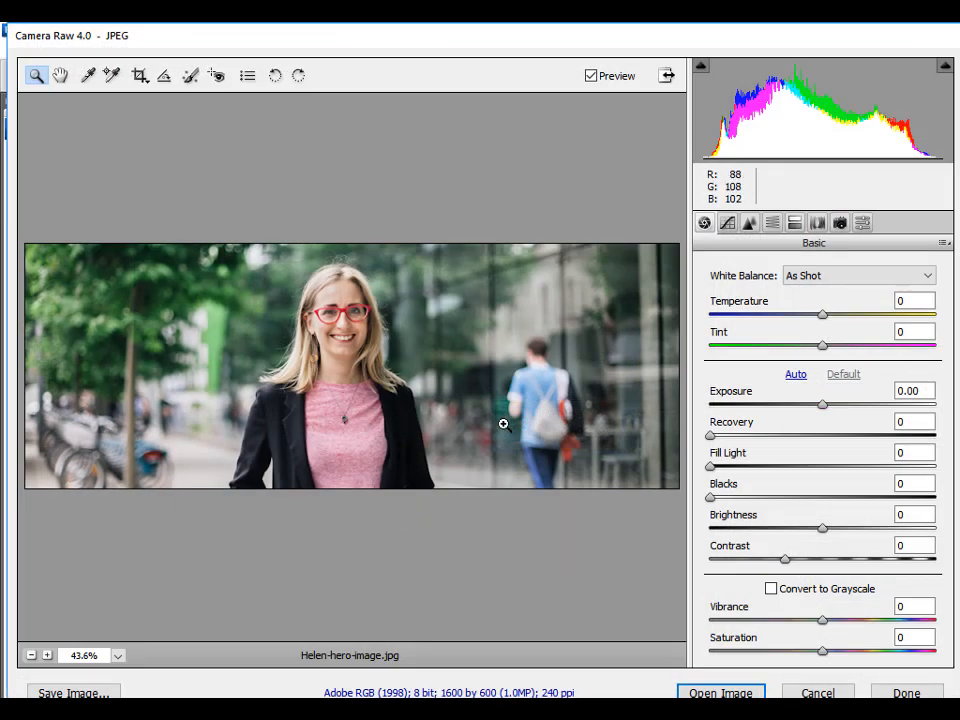
{"action": "left_click", "coordinate": [737, 692]}
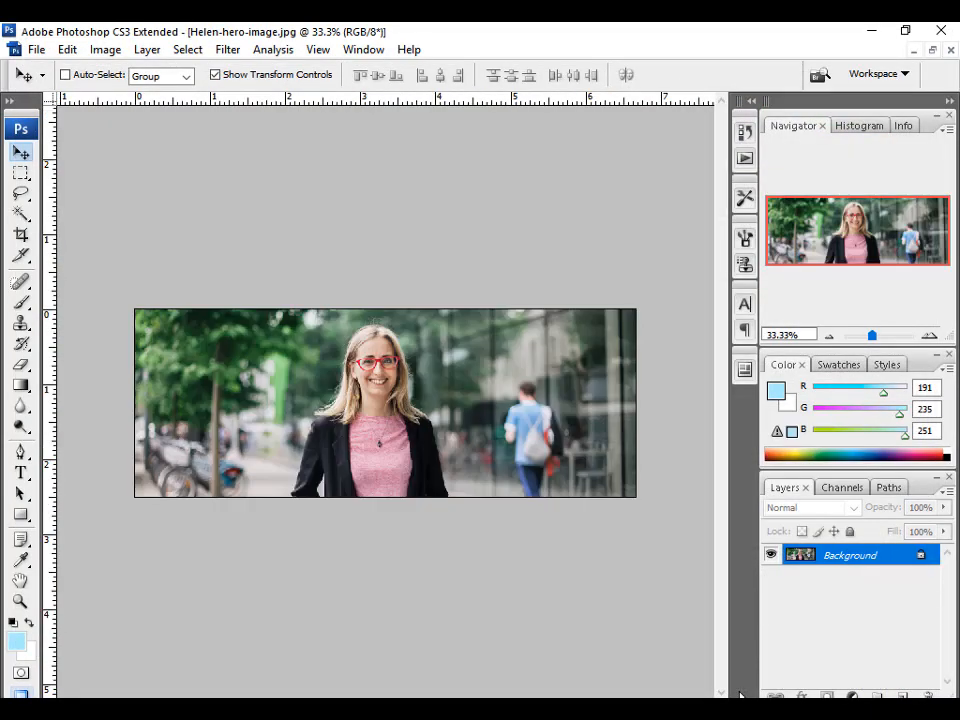
Crop both sides of the photo to about 4.1 inches wide at full height, keeping the woman and the passer-by
{"action": "key", "text": "ctrl+plus"}
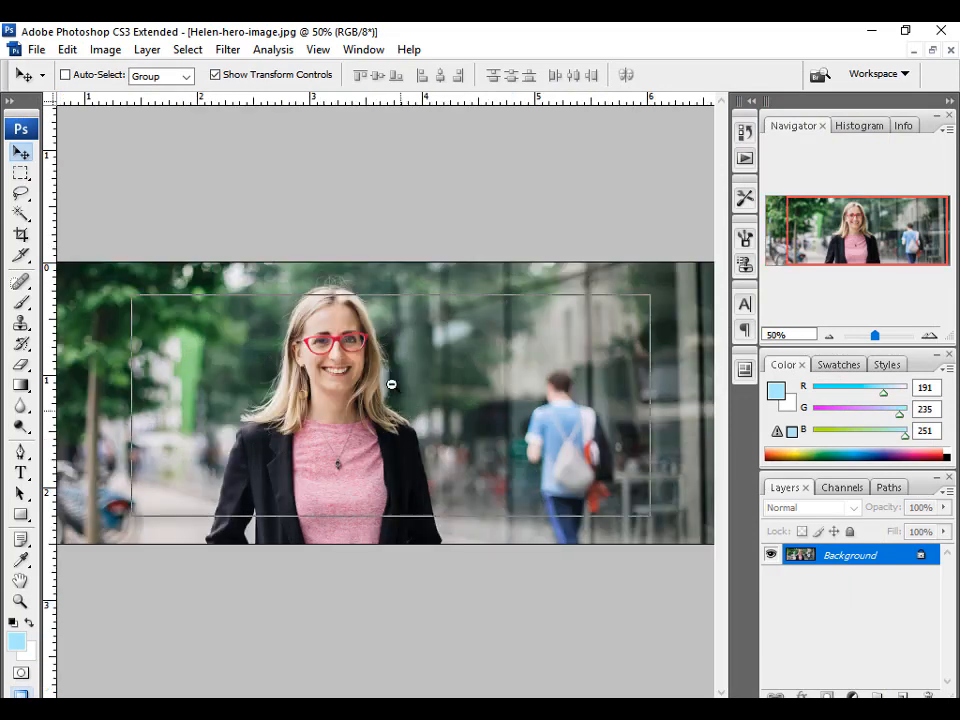
{"action": "key", "text": "ctrl+minus"}
{"action": "key", "text": "c"}
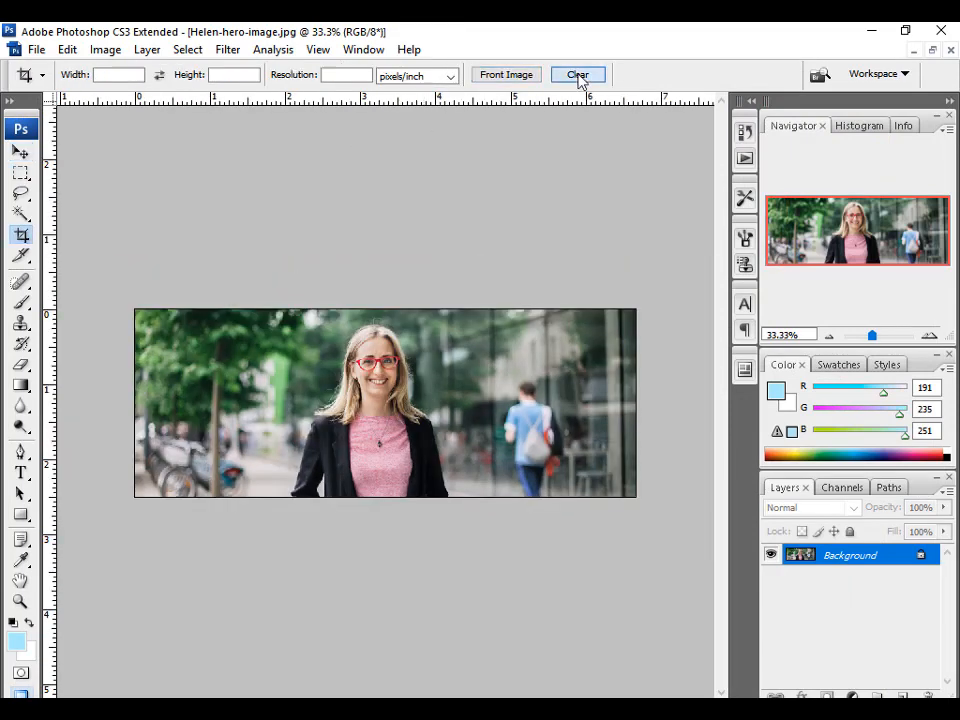
{"action": "left_click_drag", "start_coordinate": [204, 311], "coordinate": [576, 531]}
{"action": "left_click_drag", "start_coordinate": [509, 563], "coordinate": [512, 563]}
{"action": "left_click_drag", "start_coordinate": [418, 431], "coordinate": [495, 437]}
{"action": "key", "text": "Return"}
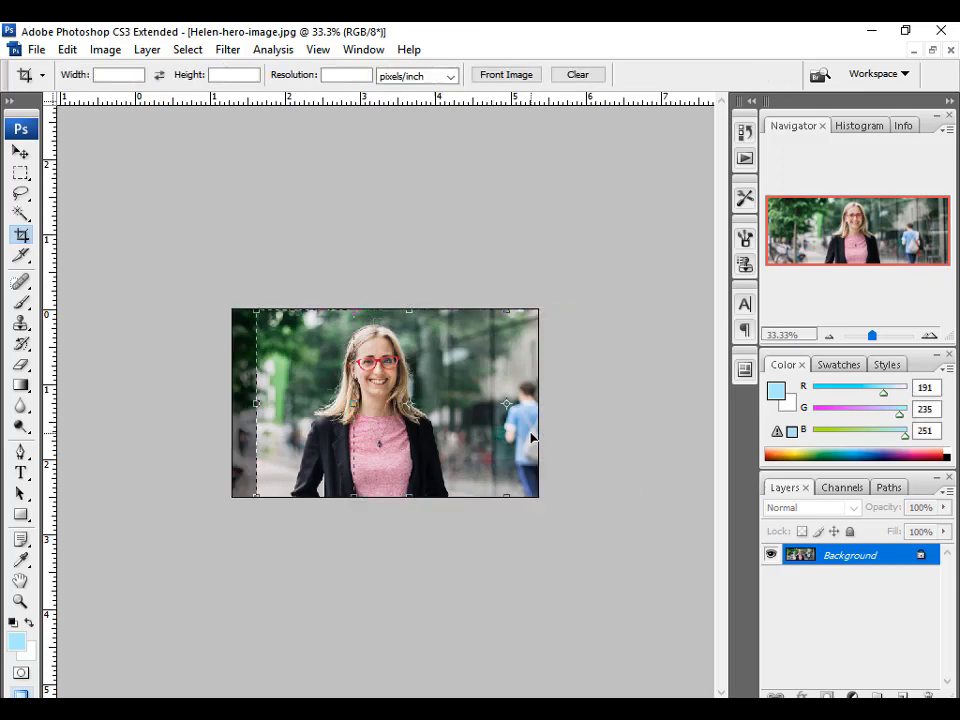
{"action": "key", "text": "ctrl+plus"}
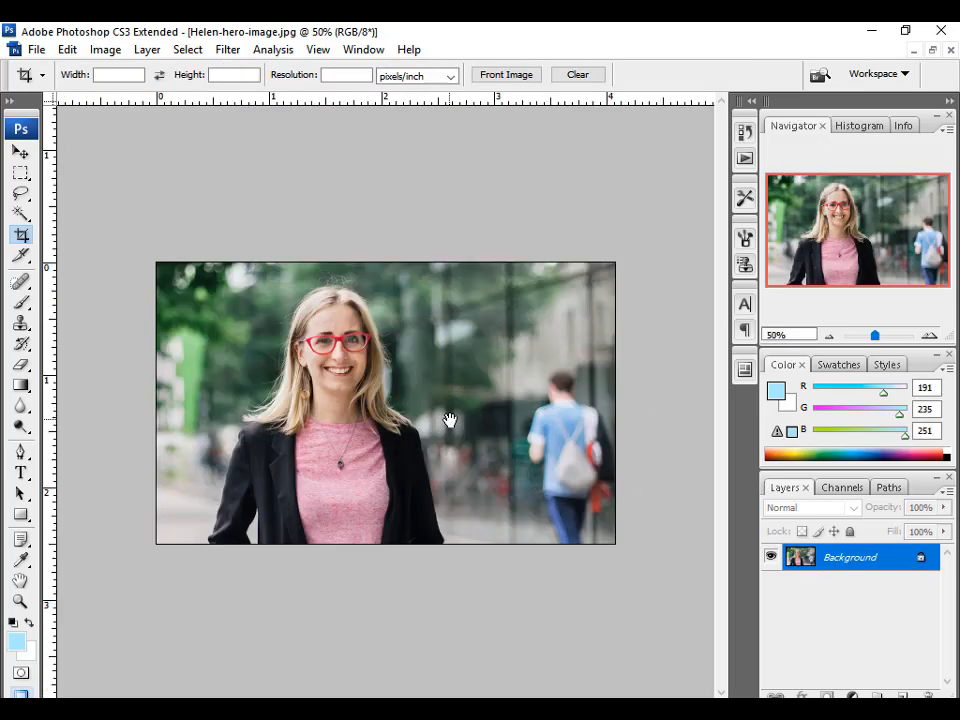
Add the white two-line text "GLITCH EFFECT" to the photo in Myriad Pro Bold, 38 pt
{"action": "key", "text": "v"}
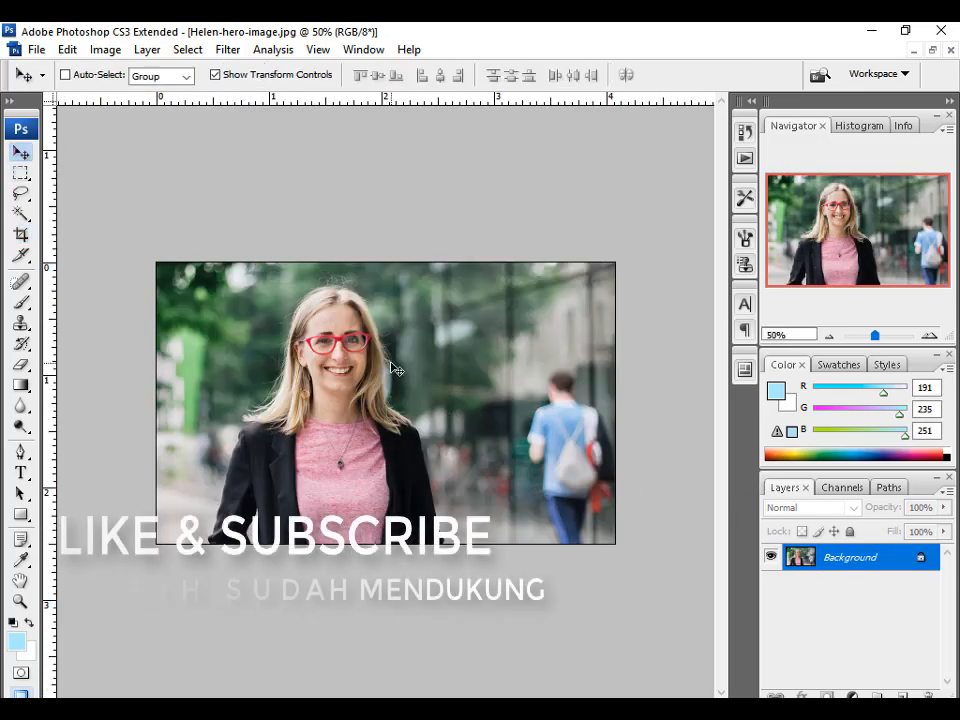
{"action": "key", "text": "t"}
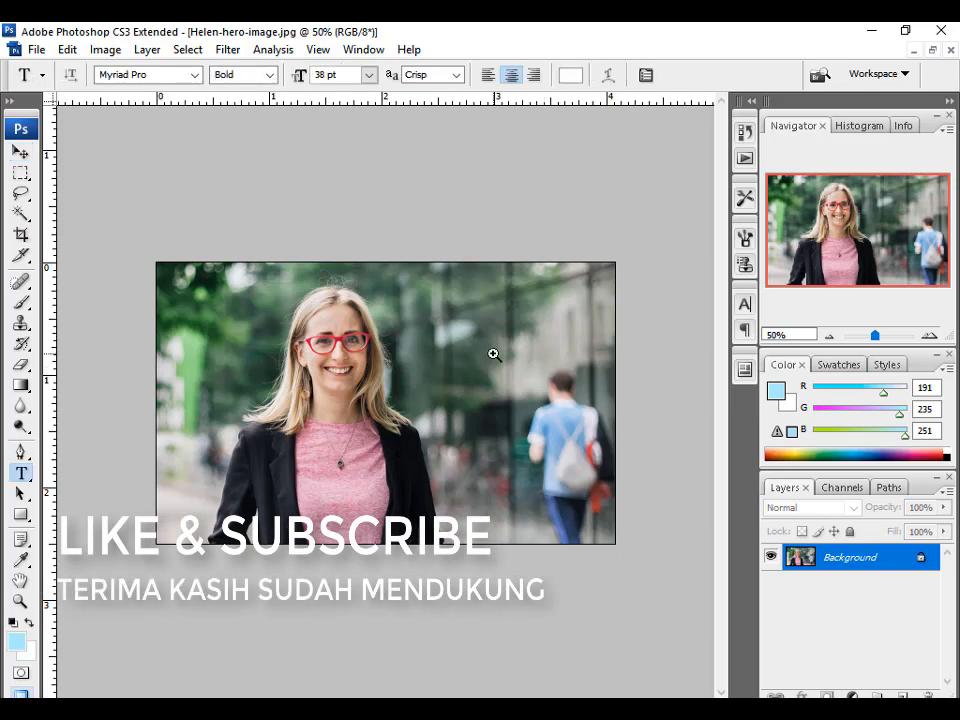
{"action": "key", "text": "ctrl+plus"}
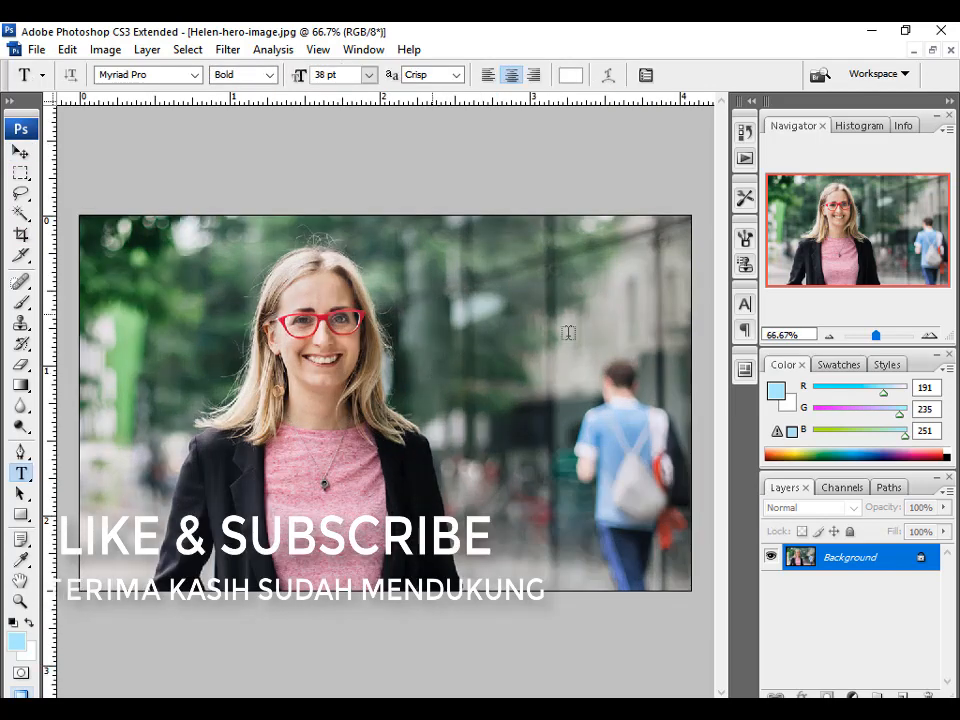
{"action": "left_click", "coordinate": [432, 330]}
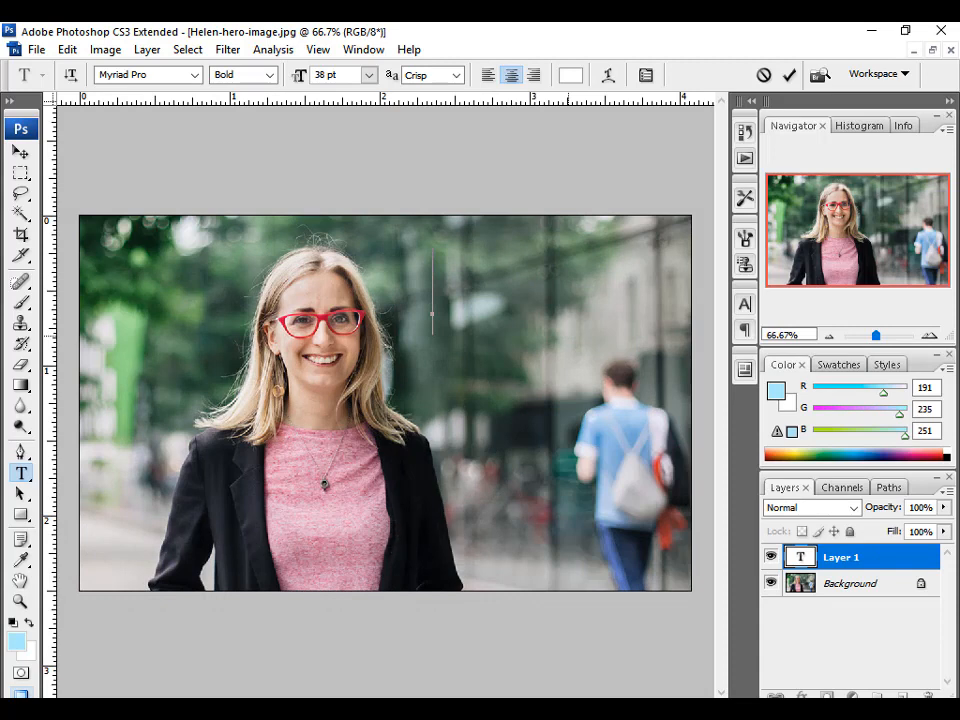
{"action": "type", "text": "g"}
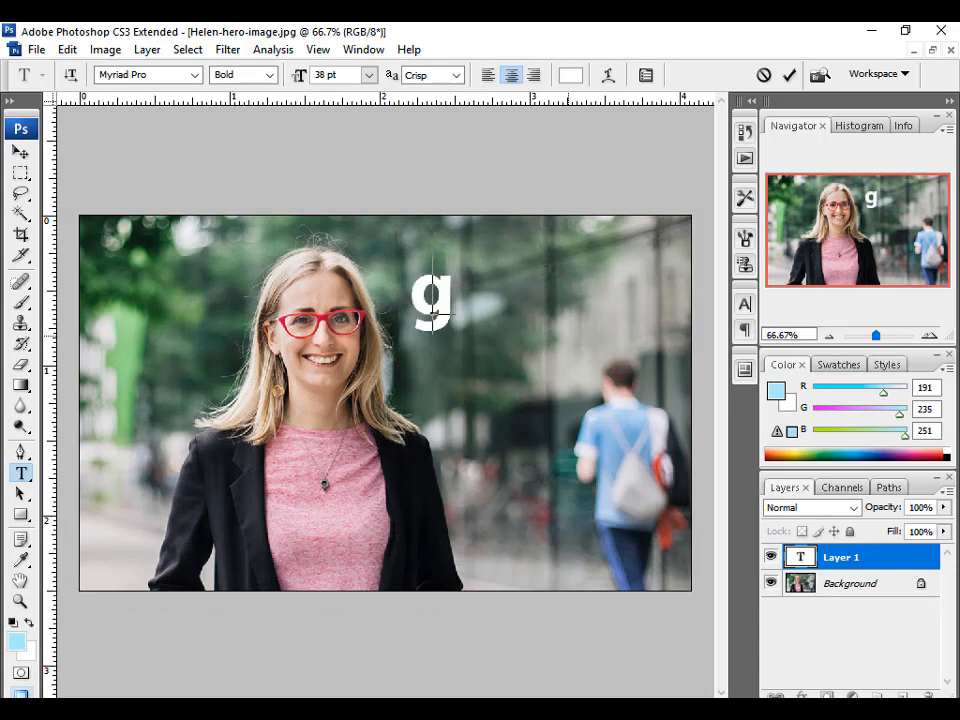
{"action": "key", "text": "BackSpace"}
{"action": "type", "text": "GLI"}
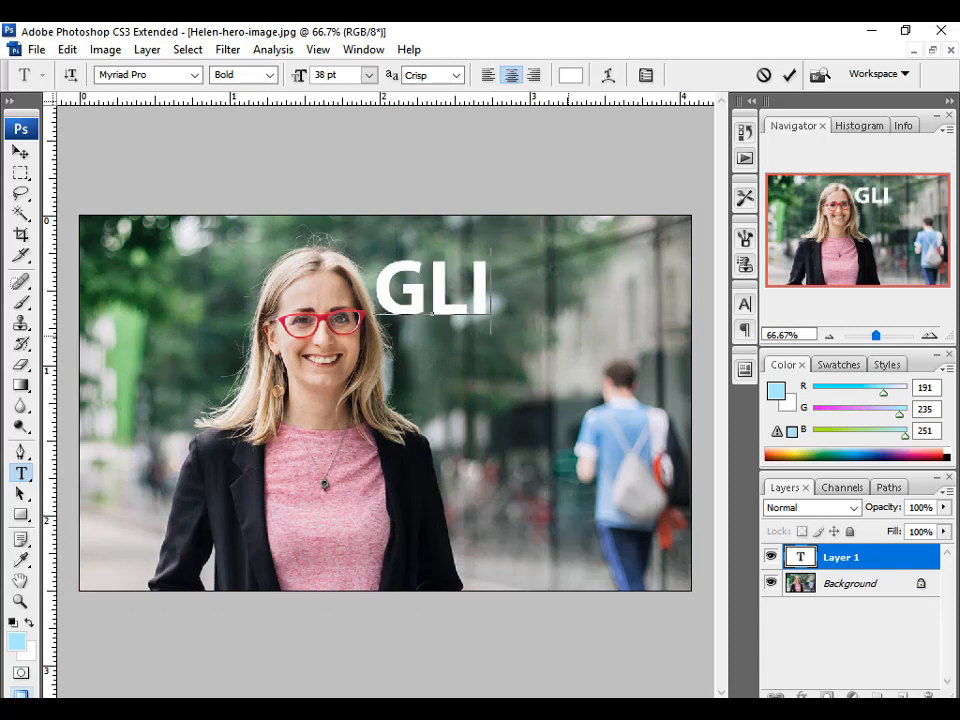
{"action": "type", "text": "TCH EFFECT"}
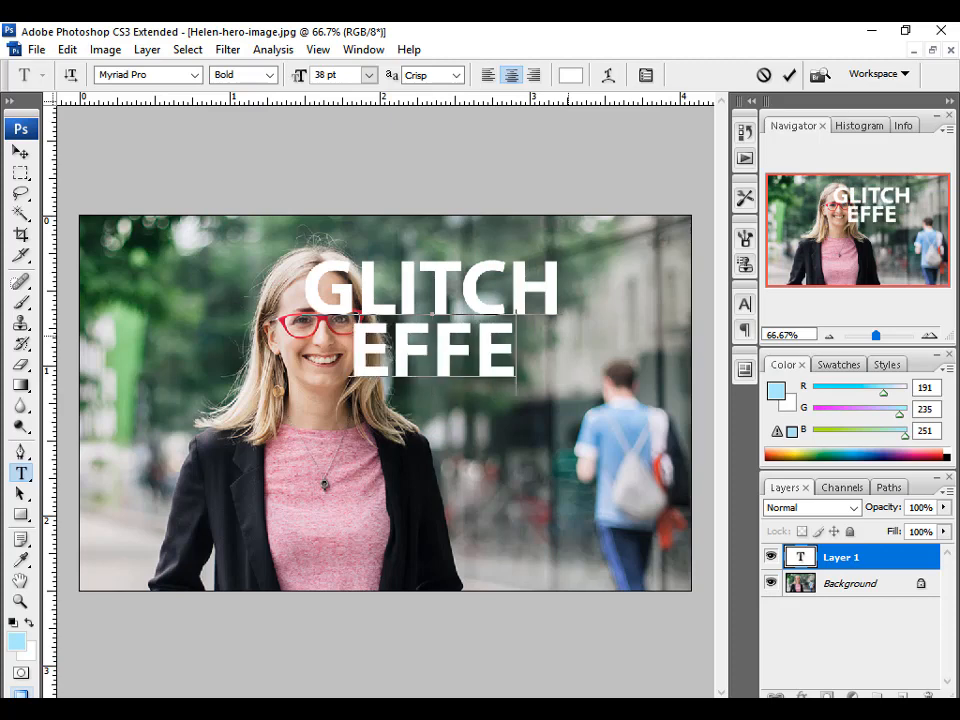
Scale down the GLITCH EFFECT text and place it beside the woman, over the passer-by
{"action": "left_click", "coordinate": [22, 152]}
{"action": "left_click_drag", "start_coordinate": [536, 369], "coordinate": [631, 390]}
{"action": "key", "text": "ctrl+t"}
{"action": "left_click_drag", "start_coordinate": [660, 280], "coordinate": [584, 321]}
{"action": "key", "text": "Return"}
{"action": "left_click_drag", "start_coordinate": [588, 406], "coordinate": [601, 467]}
Add a drop shadow to the GLITCH EFFECT text at an angle of 133°, with slightly increased distance and size
{"action": "left_click", "coordinate": [801, 697]}
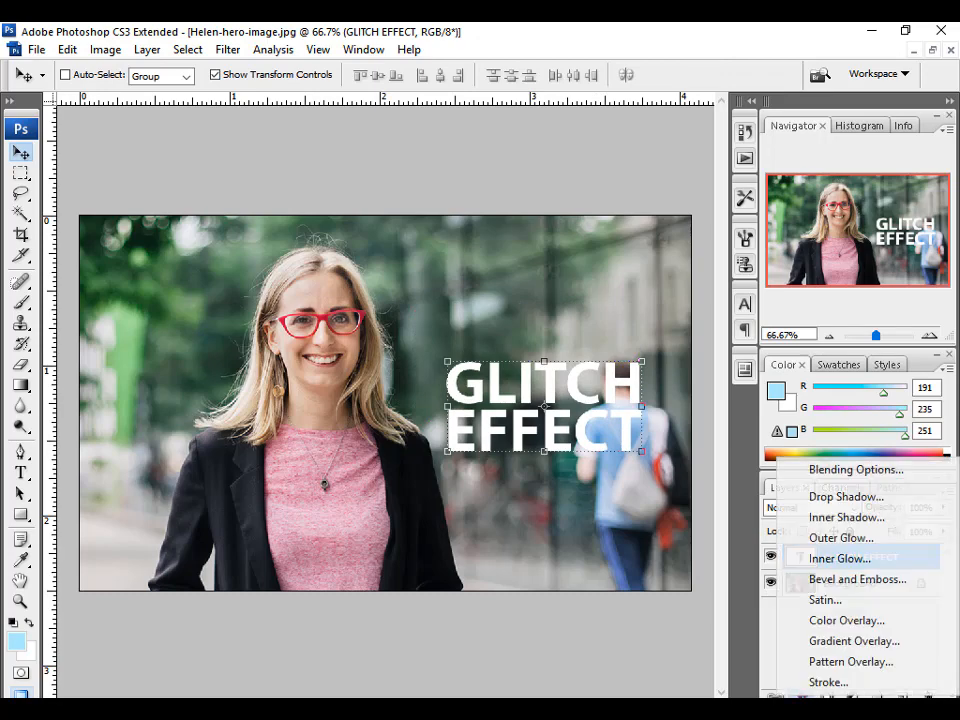
{"action": "left_click", "coordinate": [846, 497]}
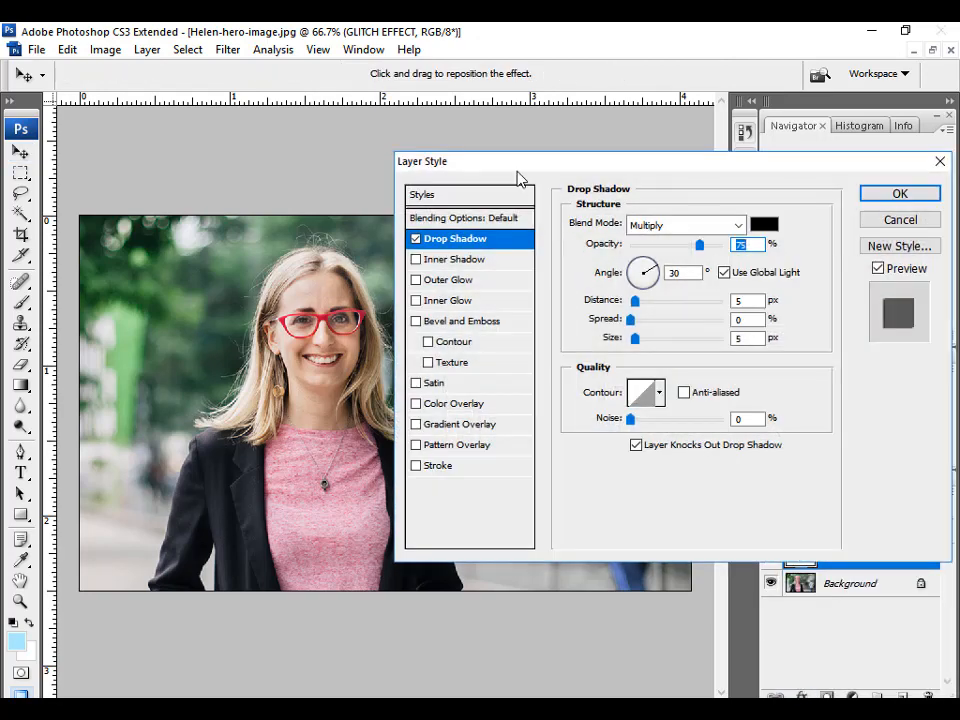
{"action": "left_click_drag", "start_coordinate": [520, 165], "coordinate": [791, 156]}
{"action": "mouse_move", "coordinate": [906, 292]}
{"action": "left_mouse_down"}
{"action": "mouse_move", "coordinate": [921, 294]}
{"action": "mouse_move", "coordinate": [909, 289]}
{"action": "left_mouse_up"}
{"action": "left_click", "coordinate": [908, 260]}
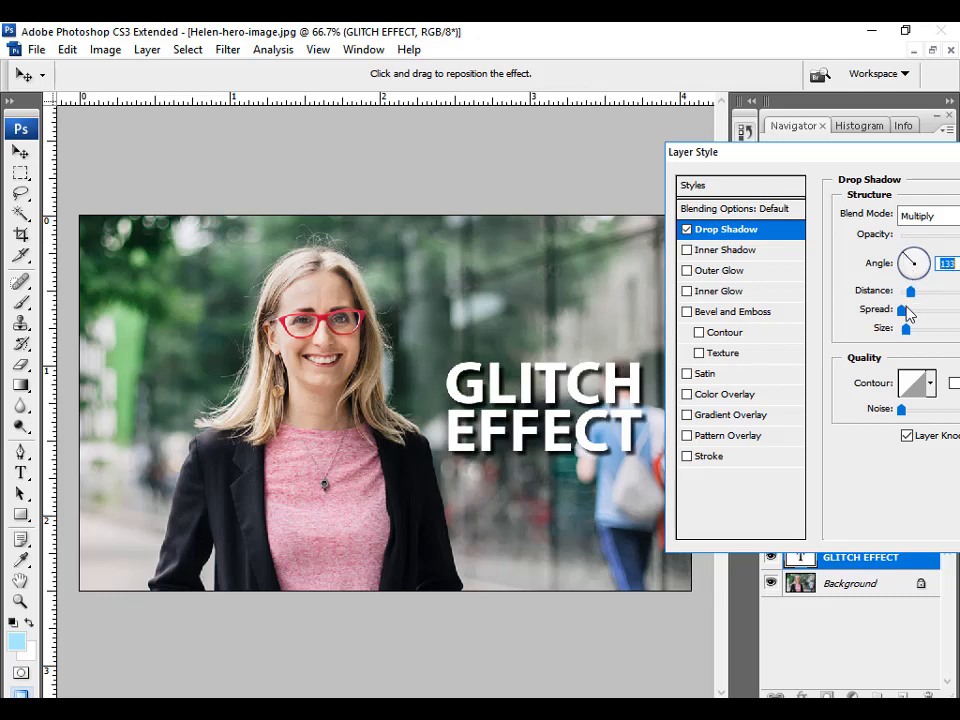
{"action": "left_click_drag", "start_coordinate": [907, 333], "coordinate": [910, 336]}
{"action": "key", "text": "Return"}
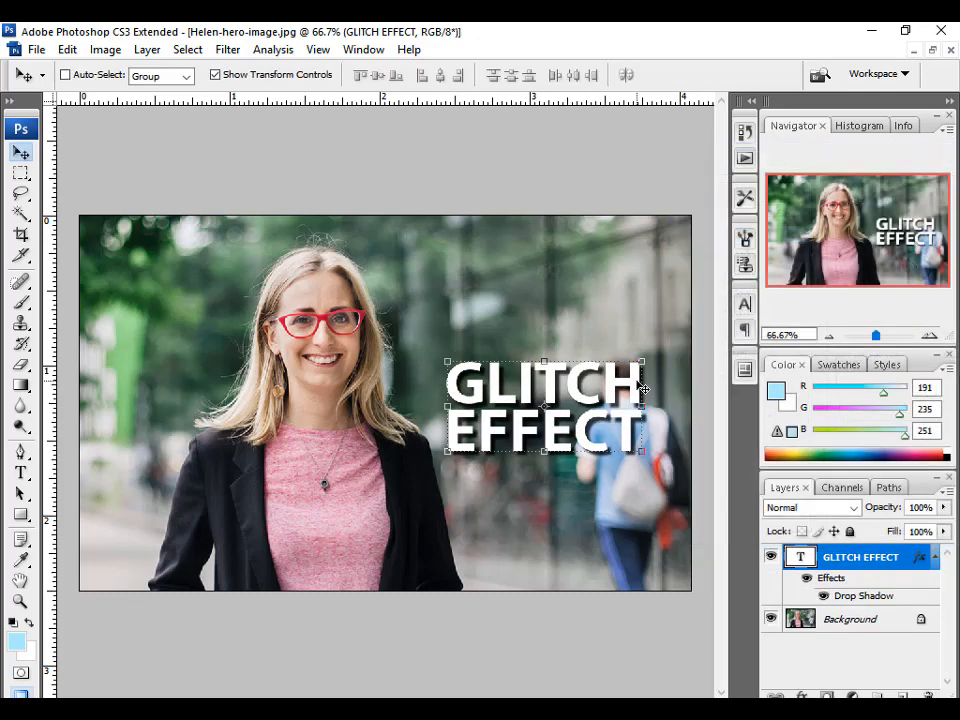
{"action": "right_click", "coordinate": [877, 560]}
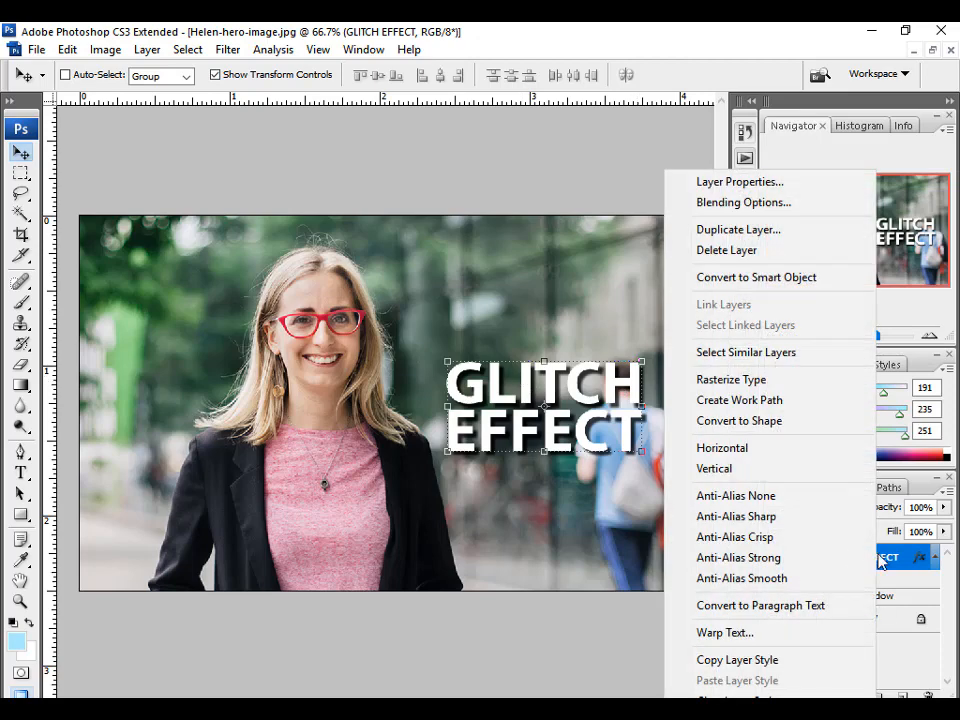
{"action": "left_click", "coordinate": [808, 667]}
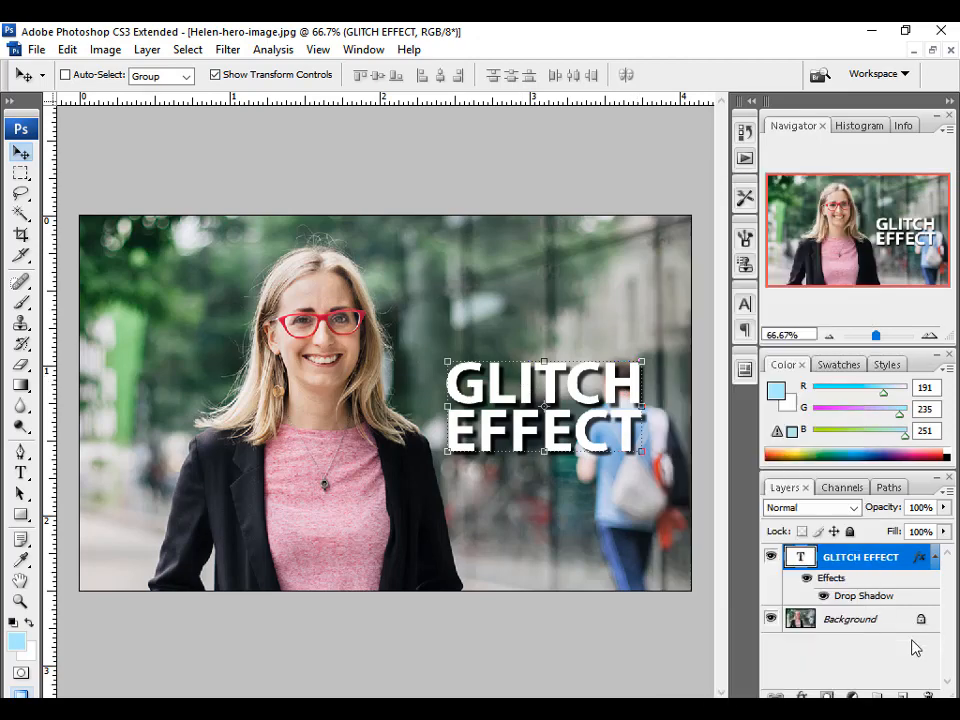
{"action": "right_click", "coordinate": [862, 562]}
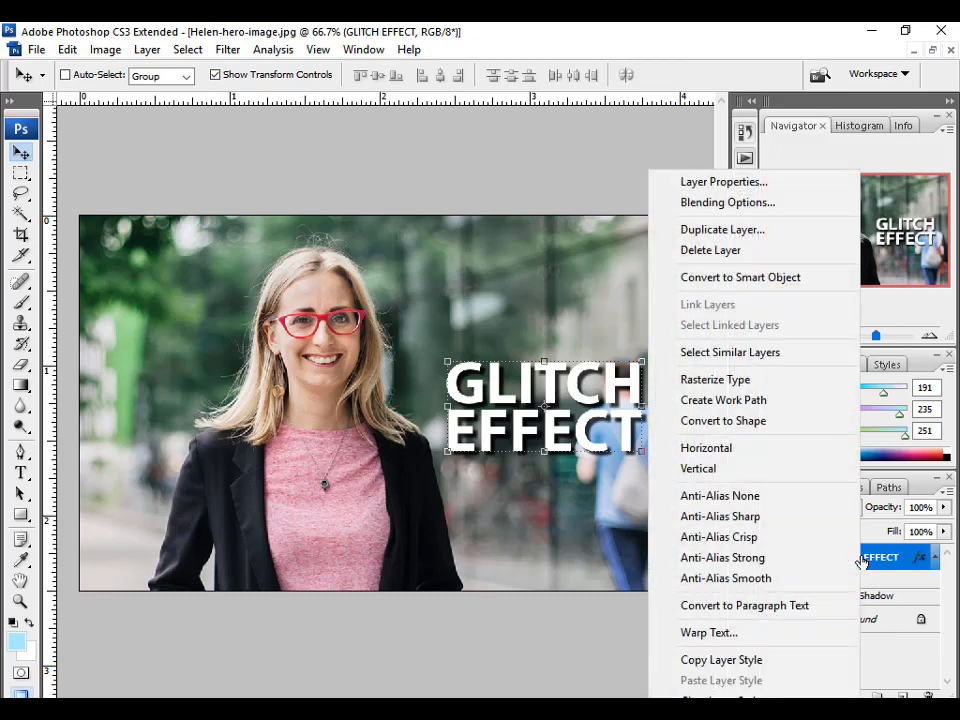
{"action": "left_click", "coordinate": [813, 615]}
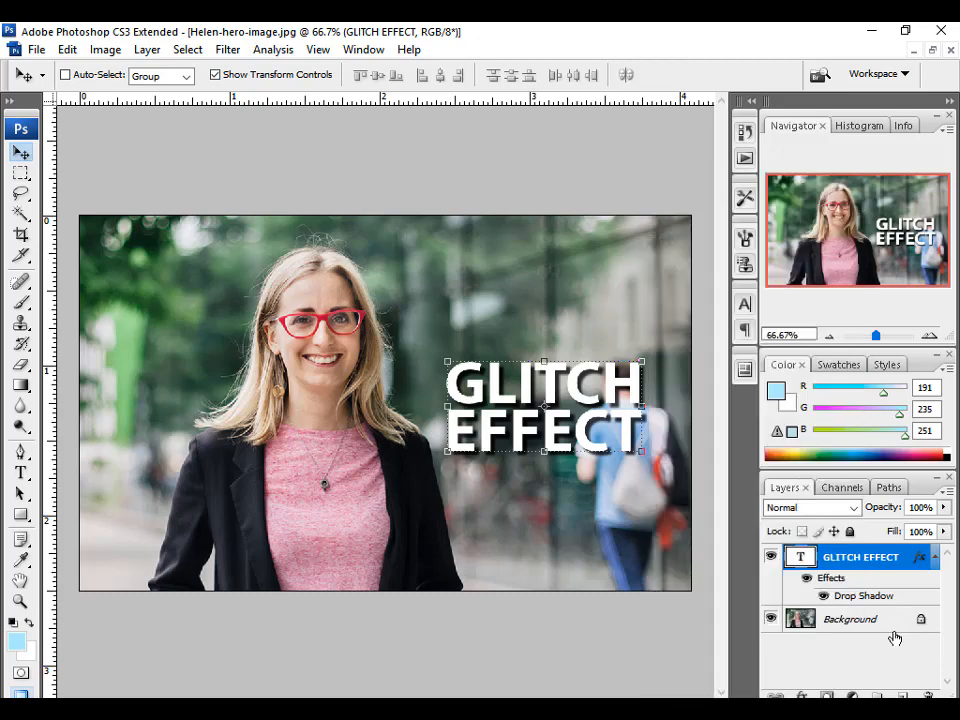
Flatten the image and duplicate the Background layer as "Background copy"
{"action": "left_click", "coordinate": [950, 493]}
{"action": "left_click", "coordinate": [857, 429]}
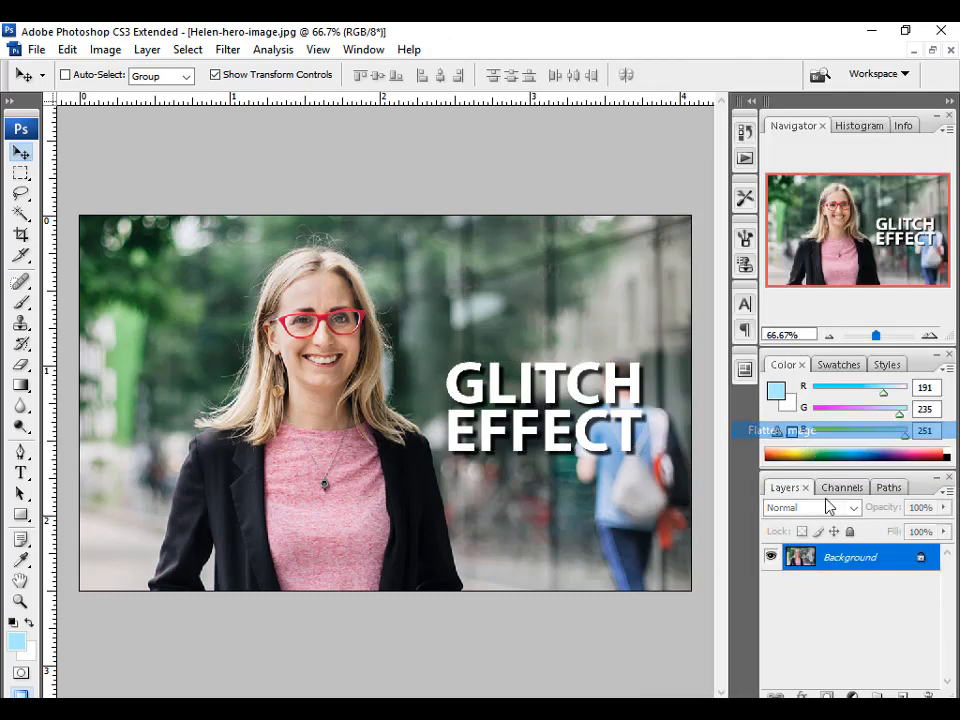
{"action": "right_click", "coordinate": [825, 559]}
{"action": "left_click", "coordinate": [831, 419]}
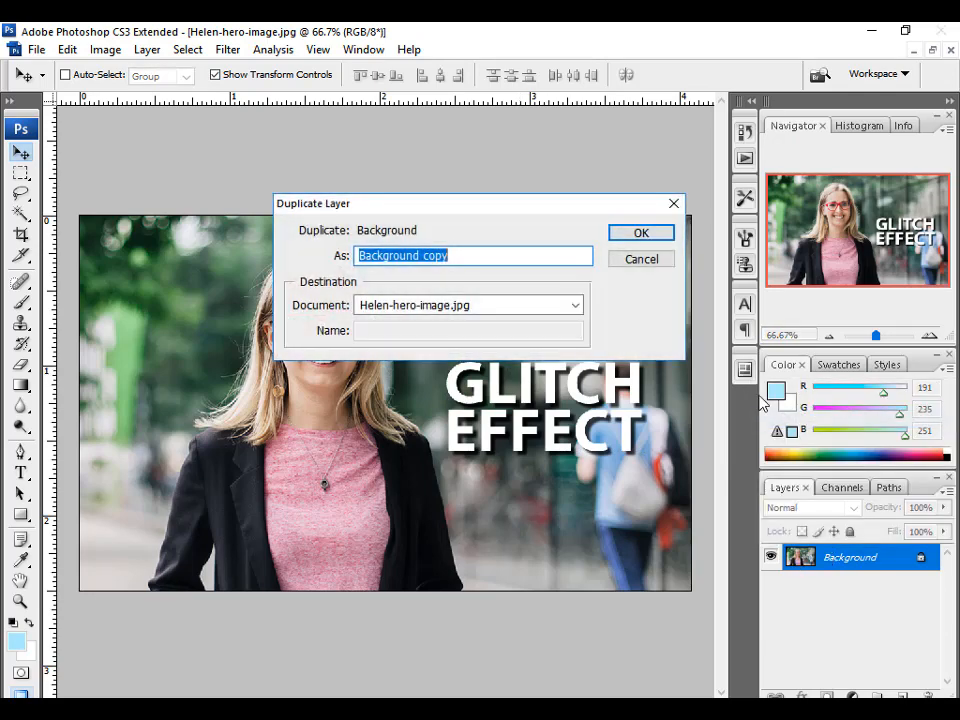
{"action": "left_click", "coordinate": [664, 235]}
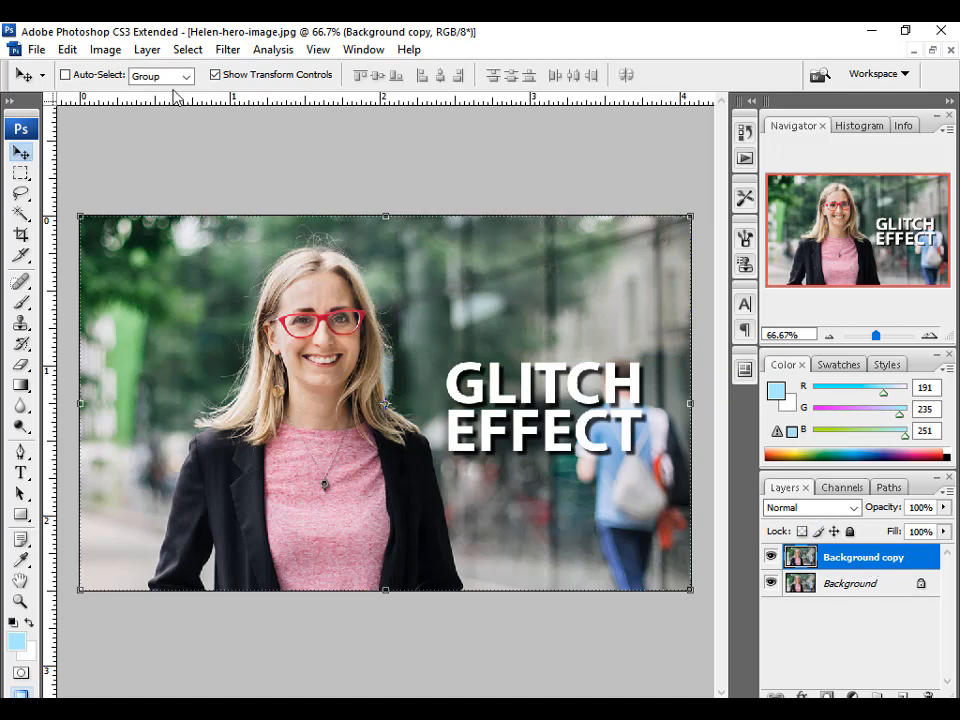
Convert the Background copy layer to grayscale tones with the Black & White adjustment at its default values
{"action": "left_click", "coordinate": [853, 583]}
{"action": "left_click", "coordinate": [863, 557]}
{"action": "left_click", "coordinate": [106, 50]}
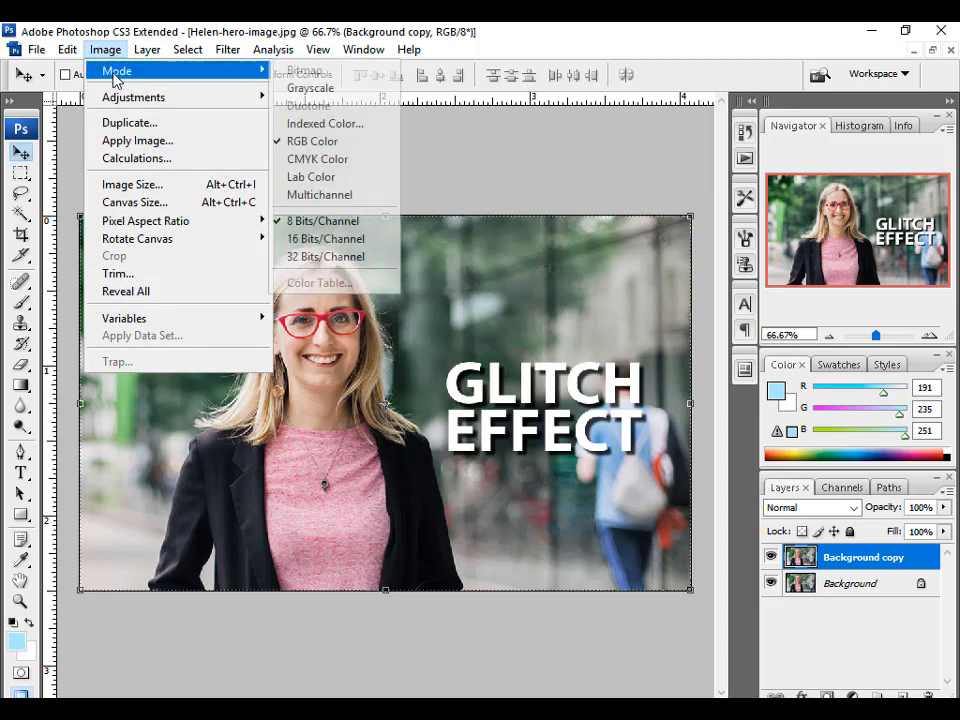
{"action": "mouse_move", "coordinate": [125, 107]}
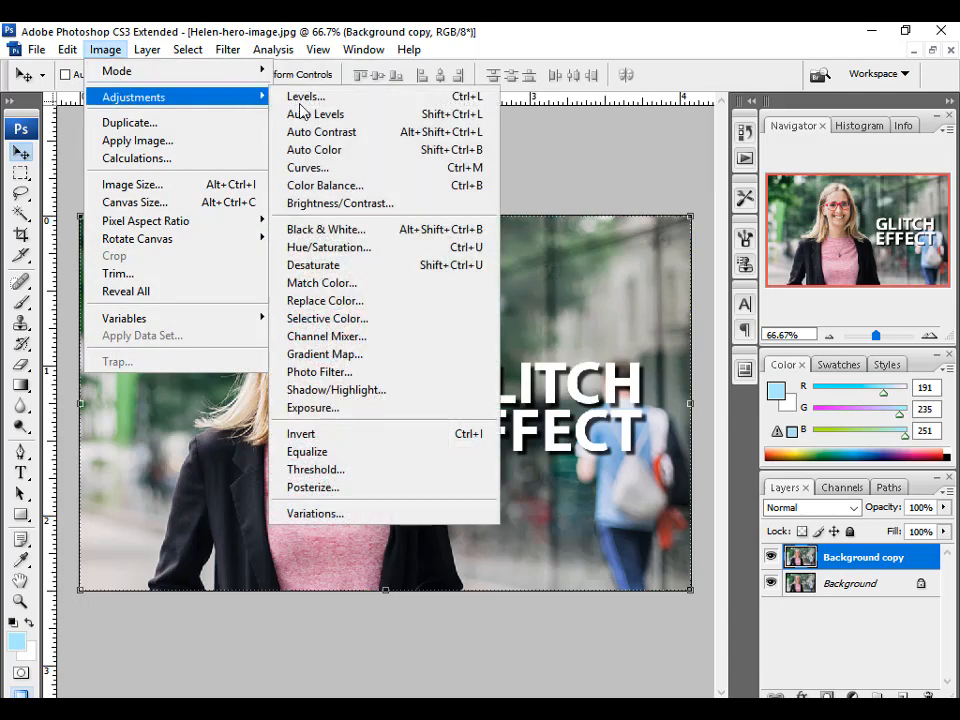
{"action": "left_click", "coordinate": [330, 230]}
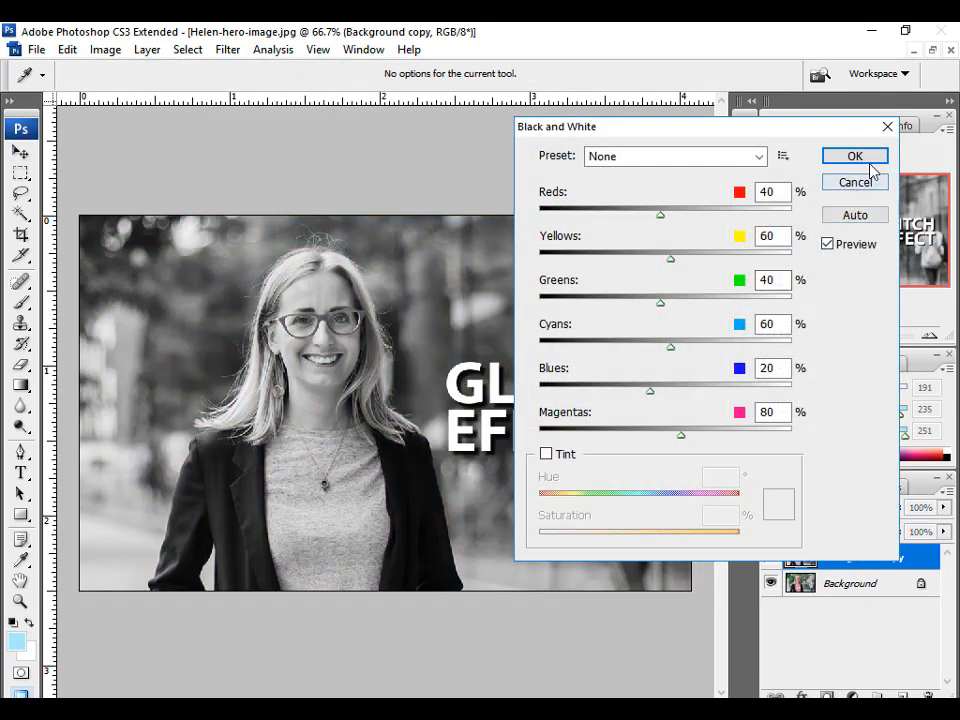
{"action": "left_click", "coordinate": [854, 160]}
{"action": "key", "text": "v"}
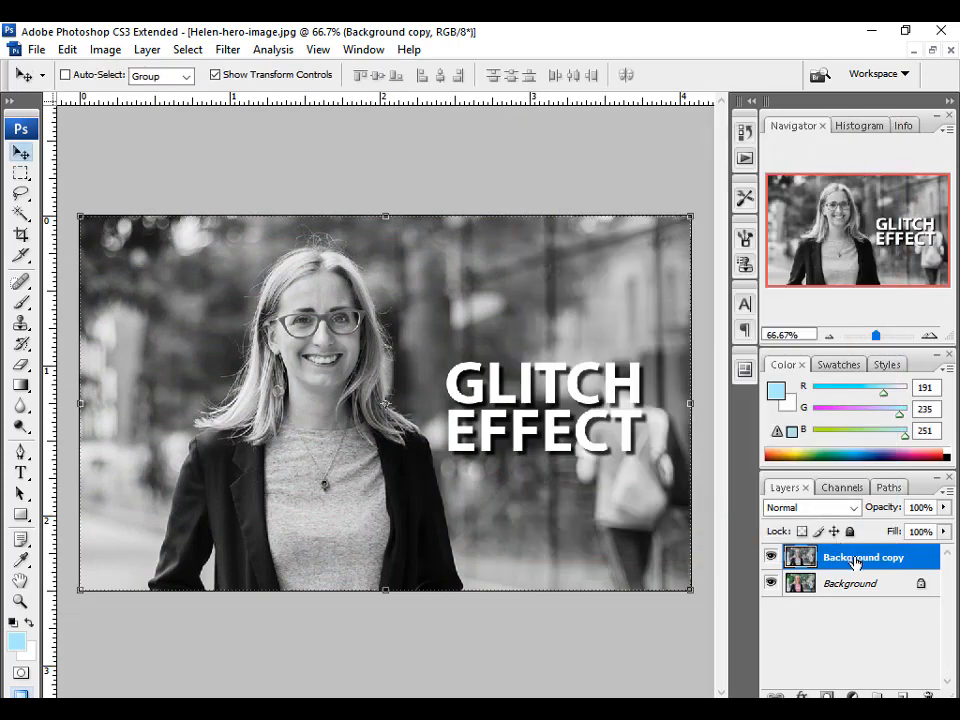
Turn off the R channel in the advanced blending options of the Background copy layer
{"action": "right_click", "coordinate": [857, 567]}
{"action": "left_click", "coordinate": [876, 583]}
{"action": "right_click", "coordinate": [875, 567]}
{"action": "left_click", "coordinate": [801, 164]}
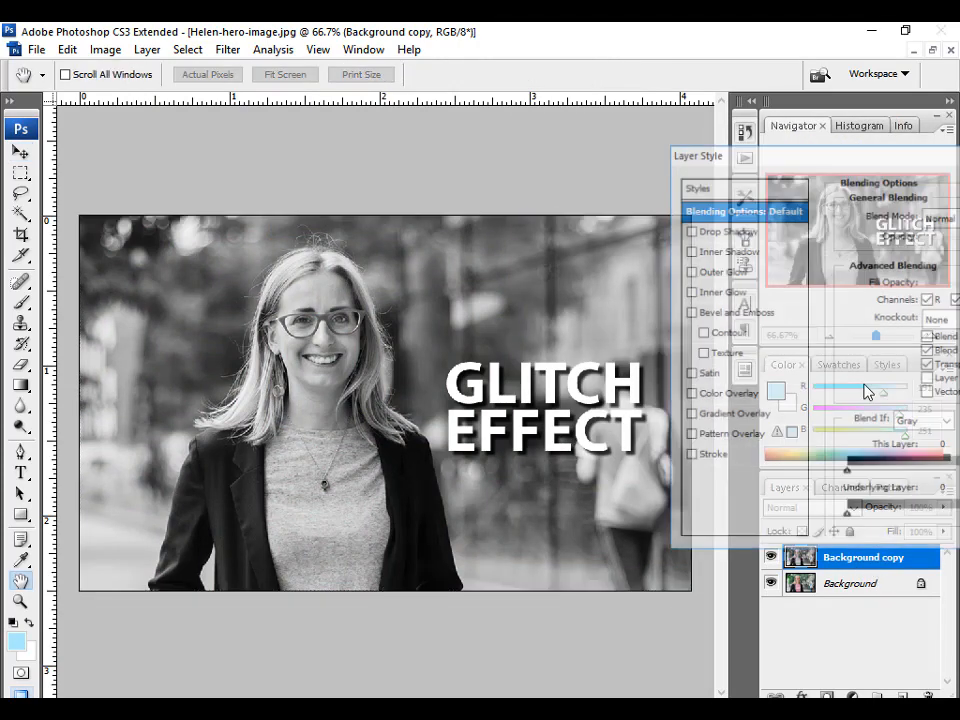
{"action": "left_click_drag", "start_coordinate": [835, 155], "coordinate": [470, 158]}
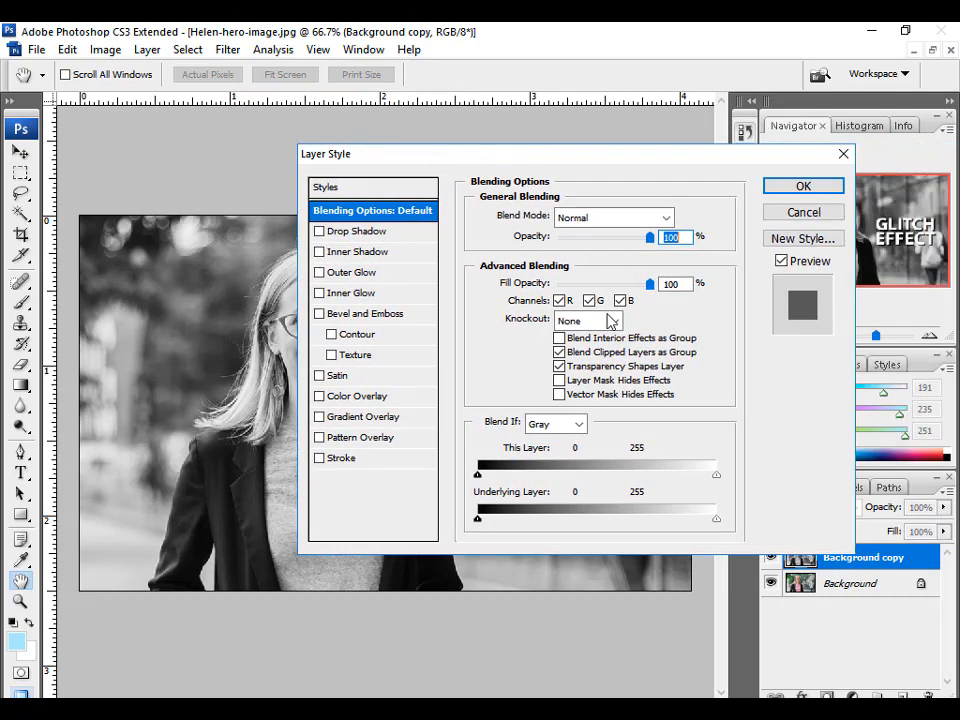
{"action": "left_click", "coordinate": [559, 300]}
{"action": "left_click", "coordinate": [559, 300]}
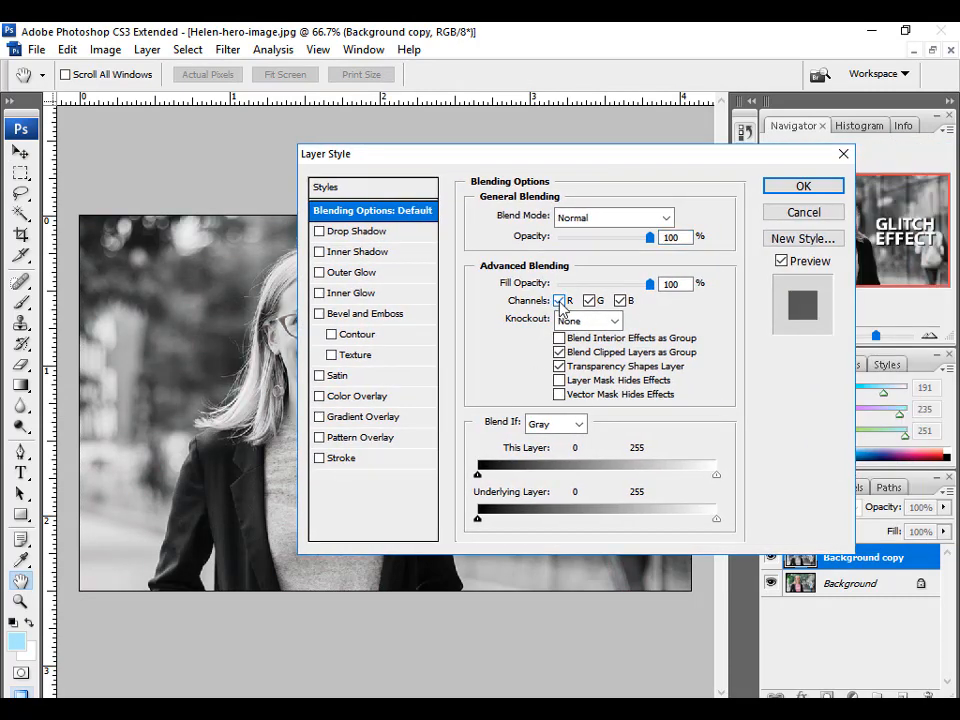
{"action": "left_click", "coordinate": [559, 300]}
{"action": "key", "text": "Return"}
{"action": "key", "text": "v"}
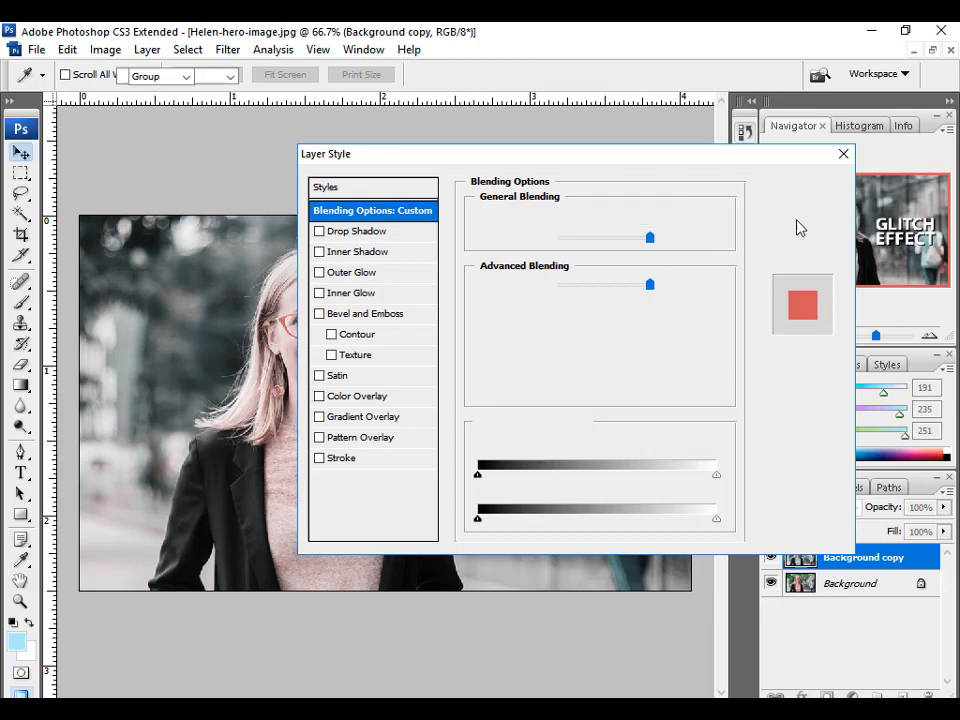
Duplicate the Background copy layer under the default name "Background copy 2"
{"action": "right_click", "coordinate": [857, 576]}
{"action": "left_click", "coordinate": [786, 197]}
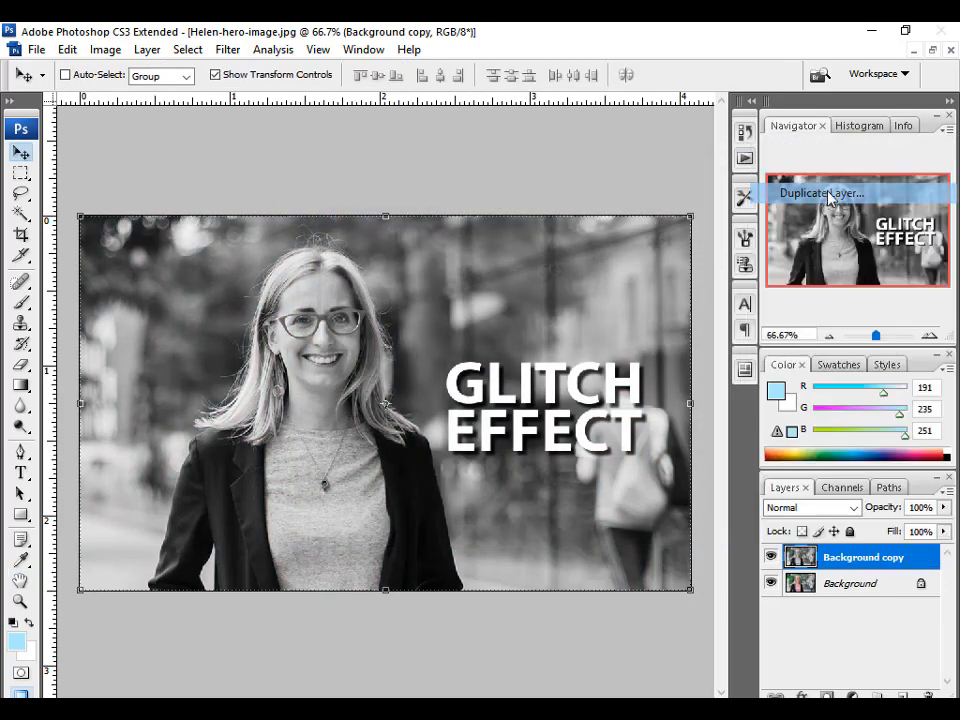
{"action": "key", "text": "Return"}
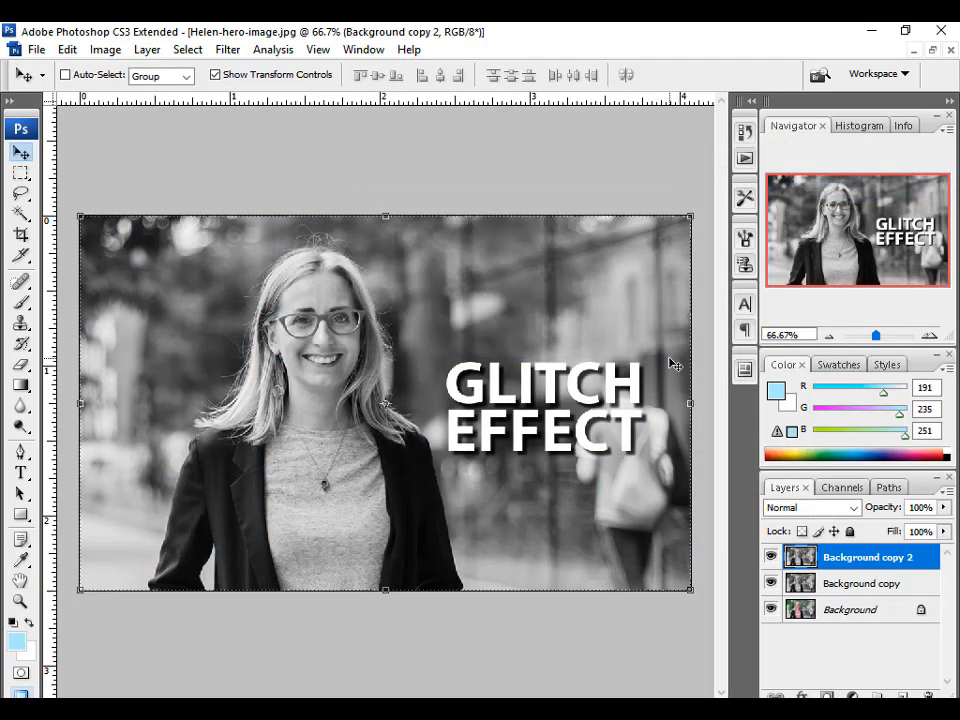
Turn off the R channel in the advanced blending options of the Background copy 2 layer
{"action": "left_click", "coordinate": [886, 588]}
{"action": "left_click", "coordinate": [895, 560]}
{"action": "right_click", "coordinate": [895, 560]}
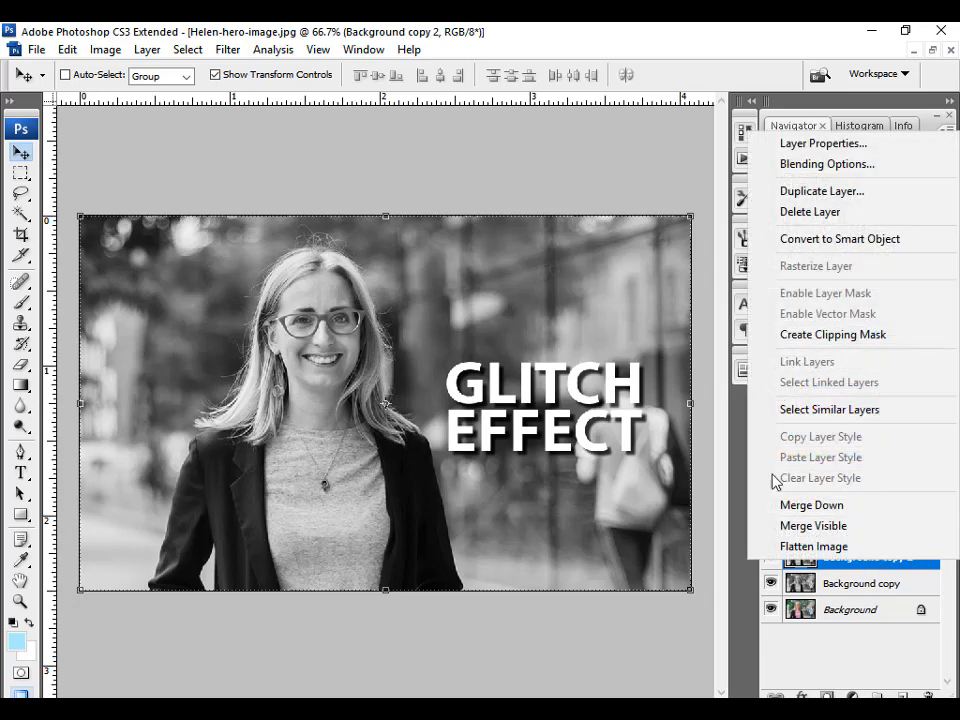
{"action": "left_click", "coordinate": [816, 166]}
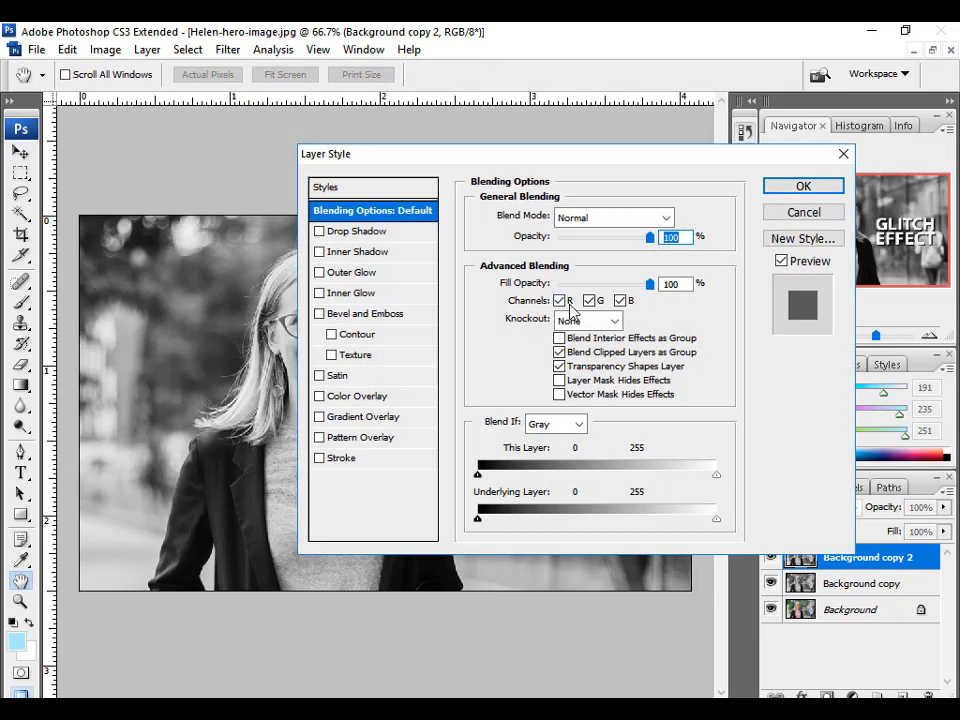
{"action": "left_click", "coordinate": [559, 300]}
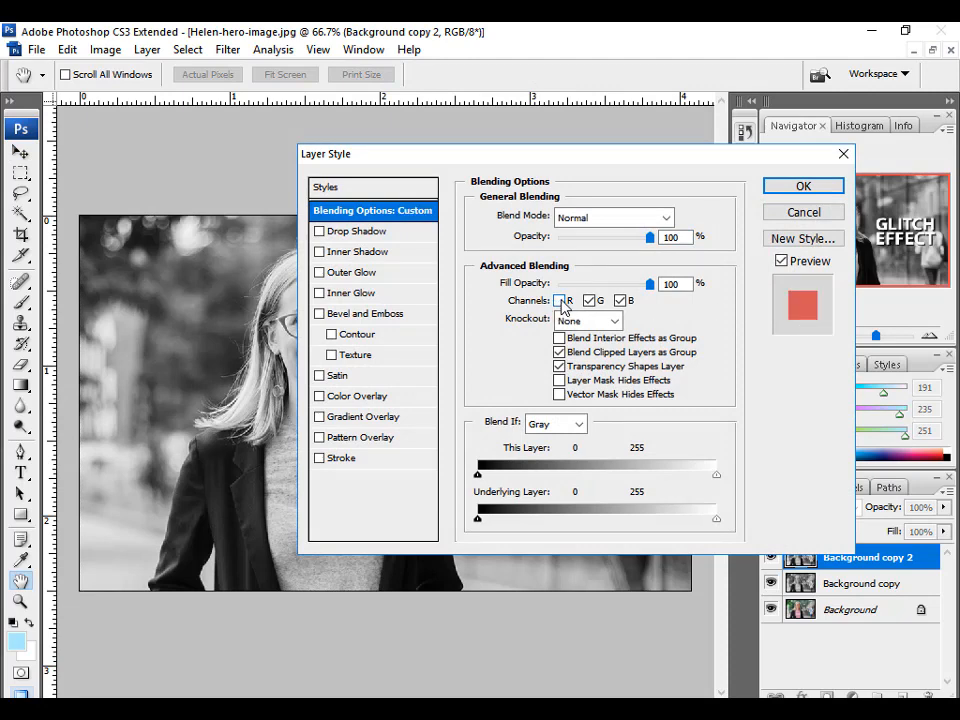
{"action": "left_click", "coordinate": [804, 188]}
Shift the Background copy 2 layer slightly to the right to split the portrait and text into red and cyan fringes
{"action": "key", "text": "v"}
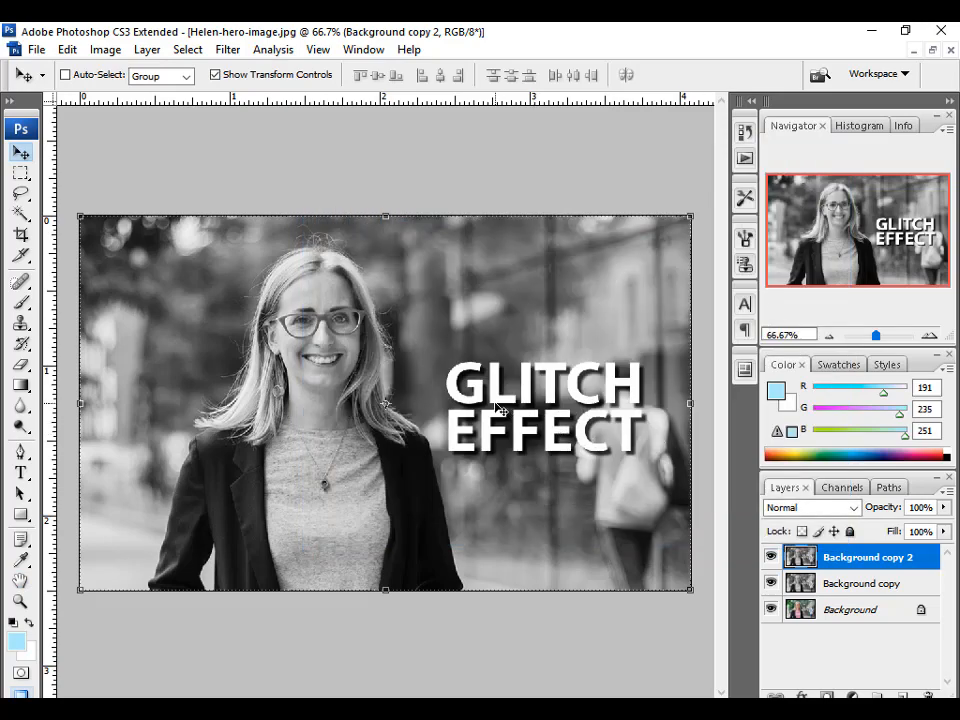
{"action": "left_click_drag", "start_coordinate": [497, 410], "coordinate": [505, 409]}
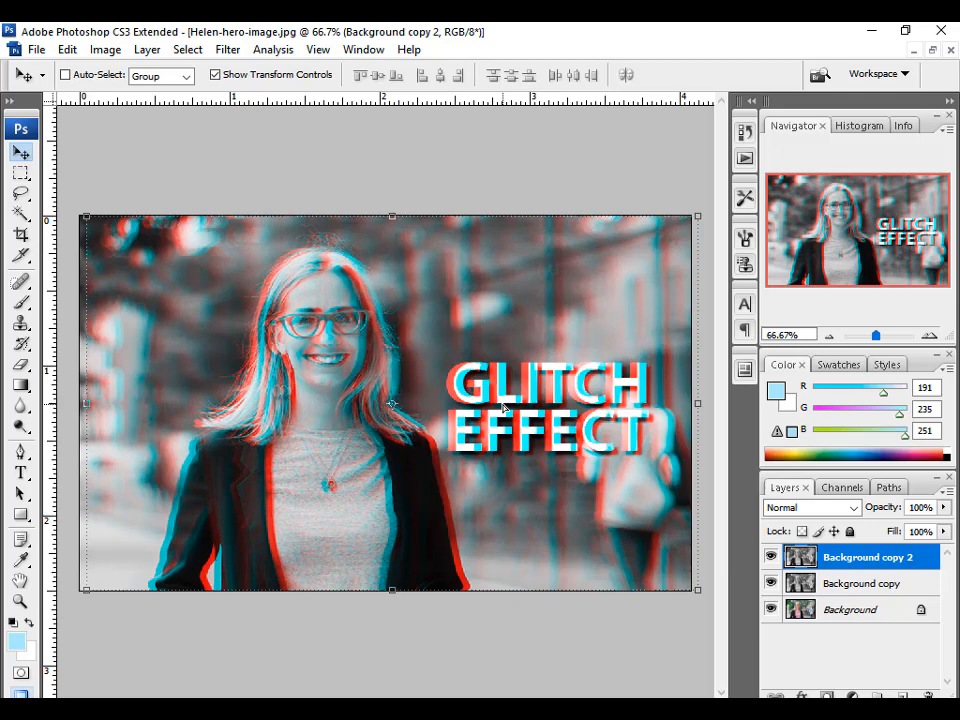
{"action": "key", "text": "Right"}
{"action": "key", "text": "Right"}
{"action": "key", "text": "Right"}
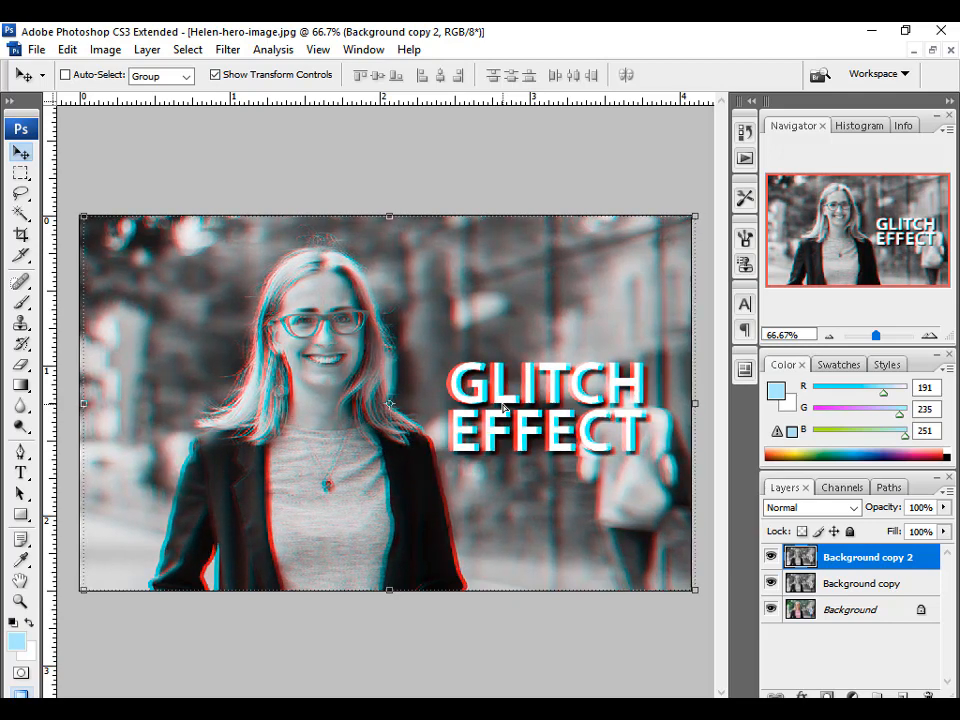
{"action": "key", "text": "Right"}
{"action": "key", "text": "Right"}
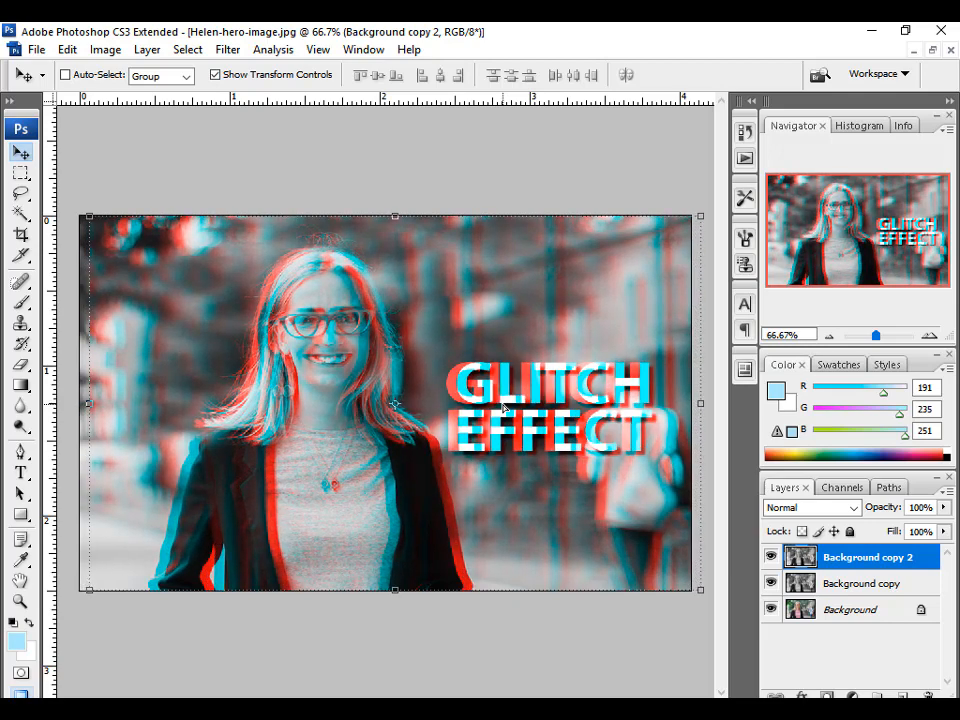
{"action": "key", "text": "Left"}
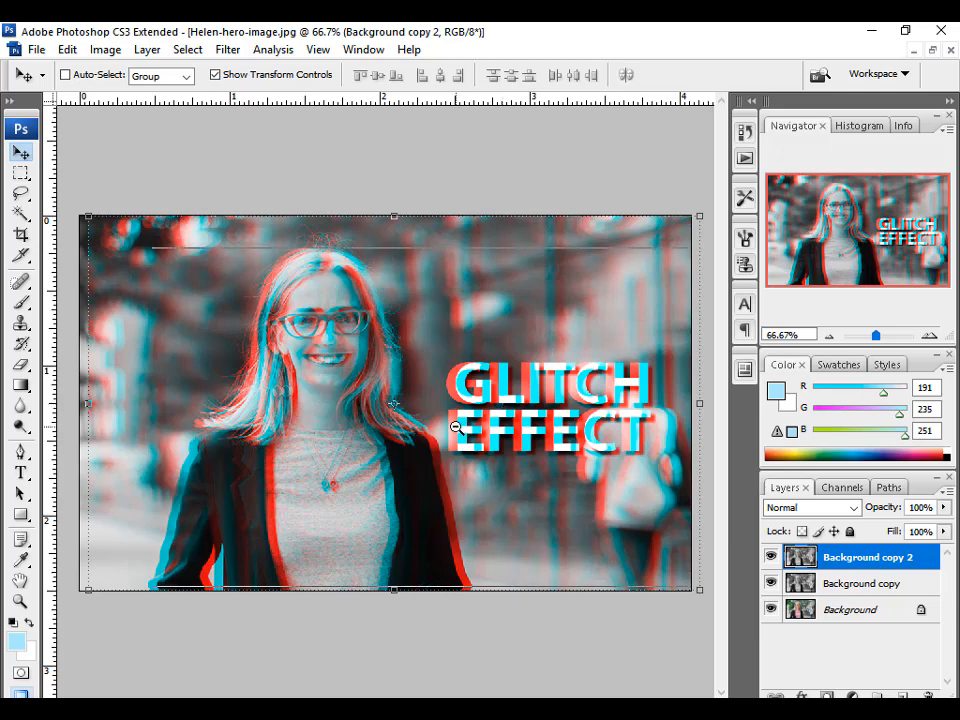
{"action": "key", "text": "ctrl+minus"}
{"action": "key", "text": "ctrl+plus"}
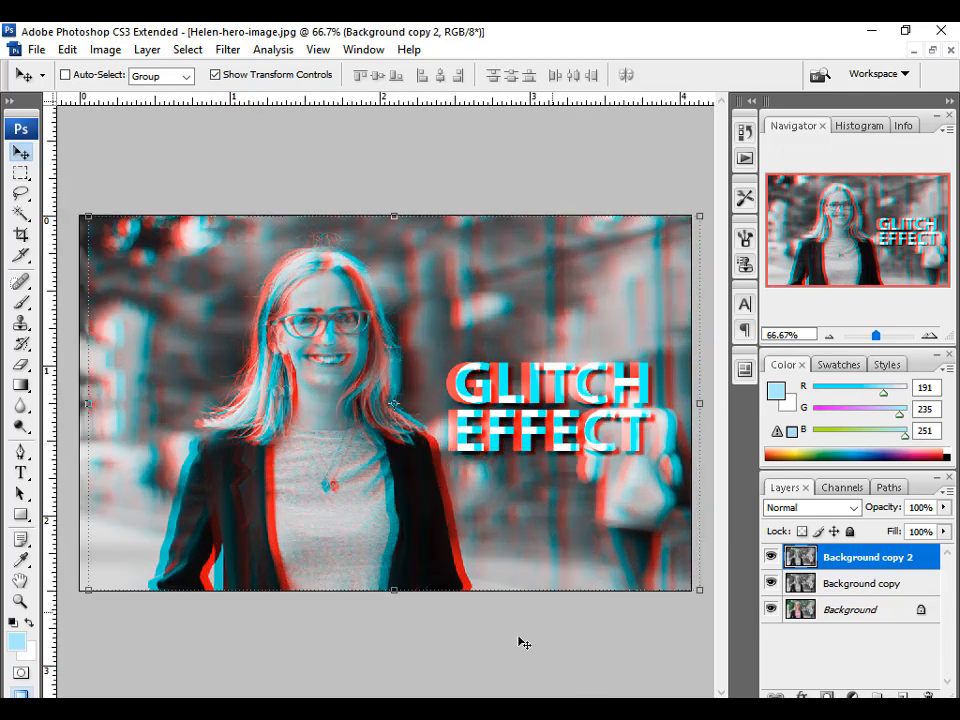
Switch to File Explorer, find straight-lines-png-3 in the Documents folder and open it in Photoshop
{"action": "key", "text": "alt+Tab"}
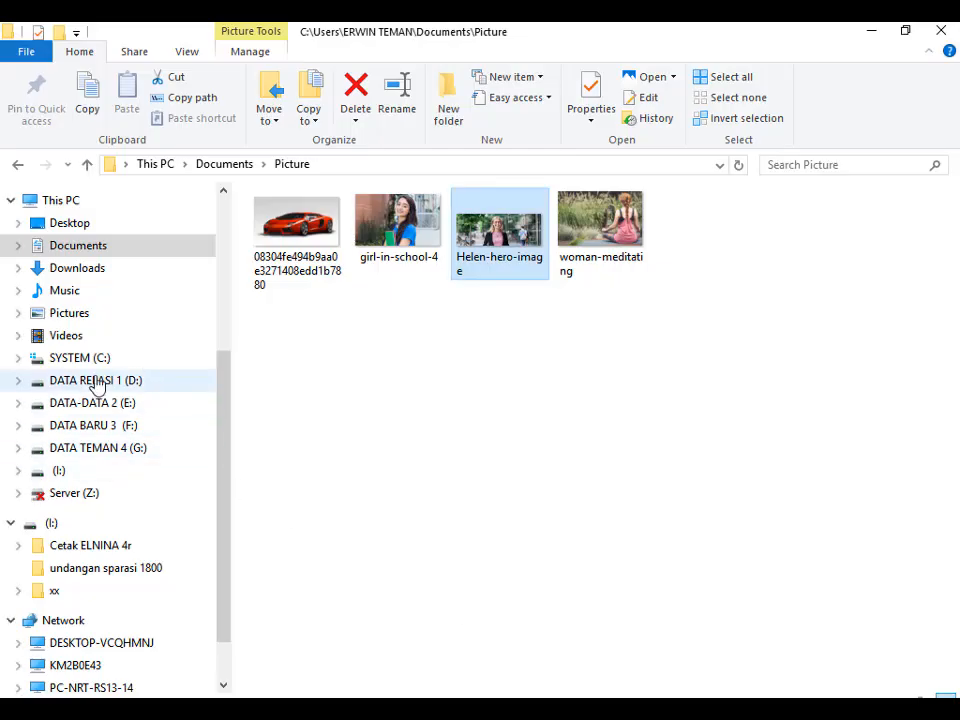
{"action": "left_click", "coordinate": [77, 246]}
{"action": "scroll", "coordinate": [636, 508], "scroll_direction": "down", "scroll_amount": 10}
{"action": "scroll", "coordinate": [640, 510], "scroll_direction": "down", "scroll_amount": 5}
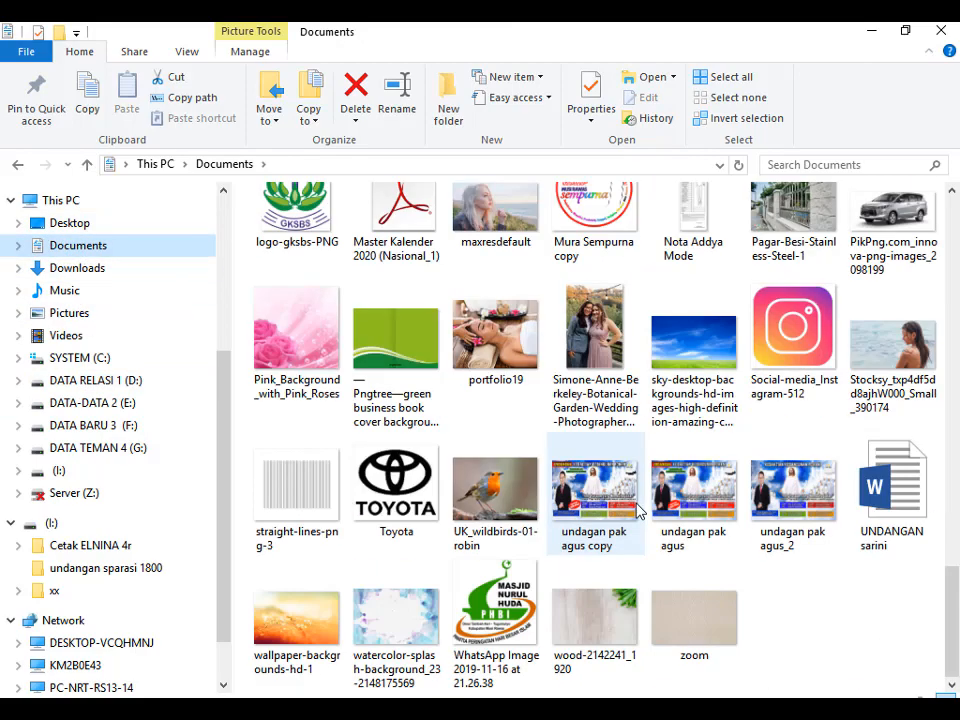
{"action": "left_click_drag", "start_coordinate": [296, 485], "coordinate": [350, 562]}
{"action": "left_click_drag", "start_coordinate": [417, 447], "coordinate": [377, 403]}
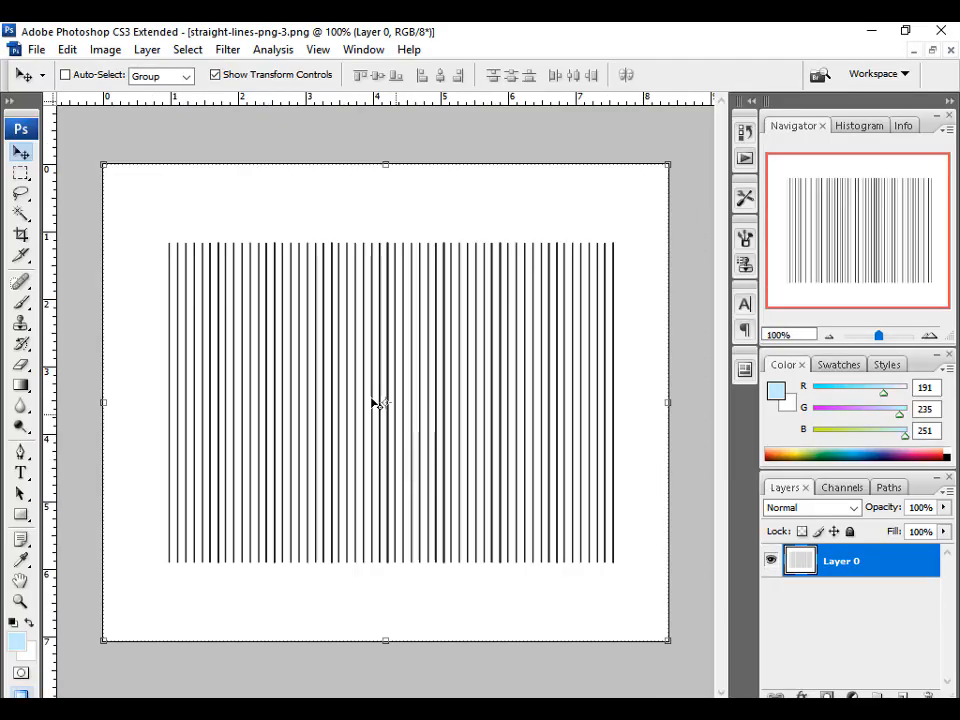
Rotate the canvas of the straight-lines image 90° clockwise so its lines run horizontally
{"action": "left_click", "coordinate": [21, 172]}
{"action": "left_click", "coordinate": [105, 49]}
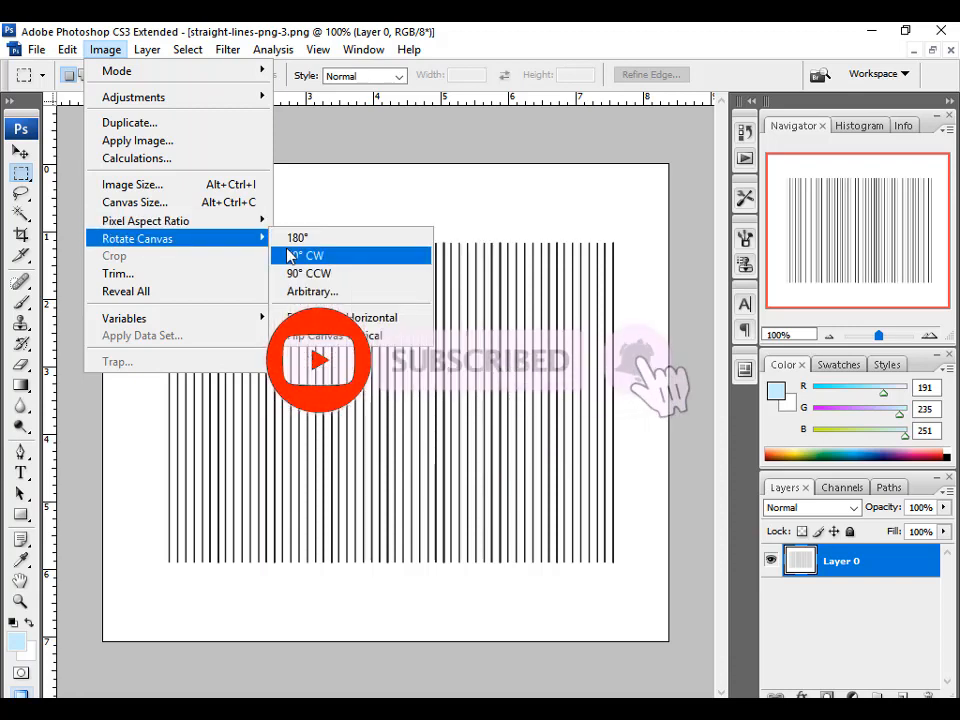
{"action": "left_click", "coordinate": [300, 255]}
{"action": "key", "text": "ctrl+z"}
{"action": "left_click", "coordinate": [105, 49]}
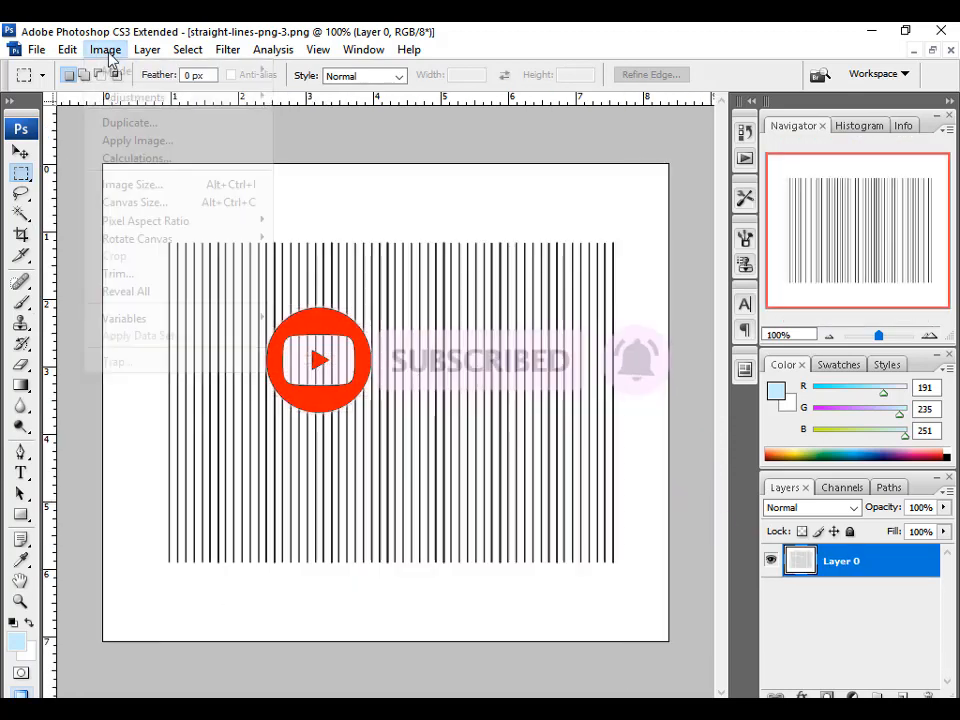
{"action": "mouse_move", "coordinate": [249, 237]}
{"action": "left_click", "coordinate": [311, 257]}
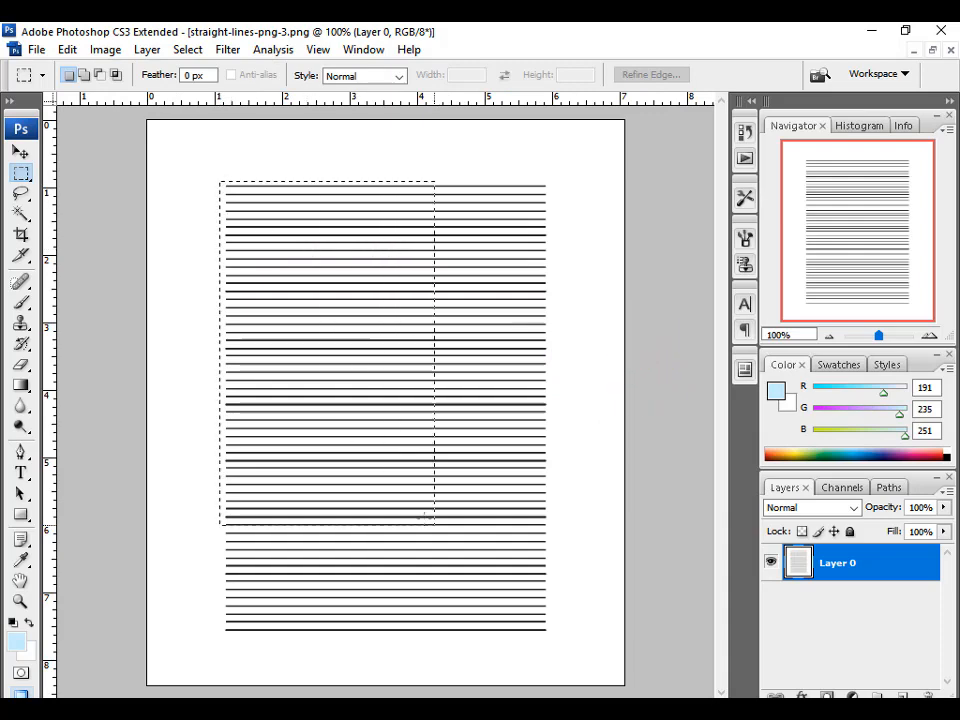
Select the block of horizontal lines with a rectangular marquee and copy it
{"action": "left_click_drag", "start_coordinate": [434, 522], "coordinate": [559, 636]}
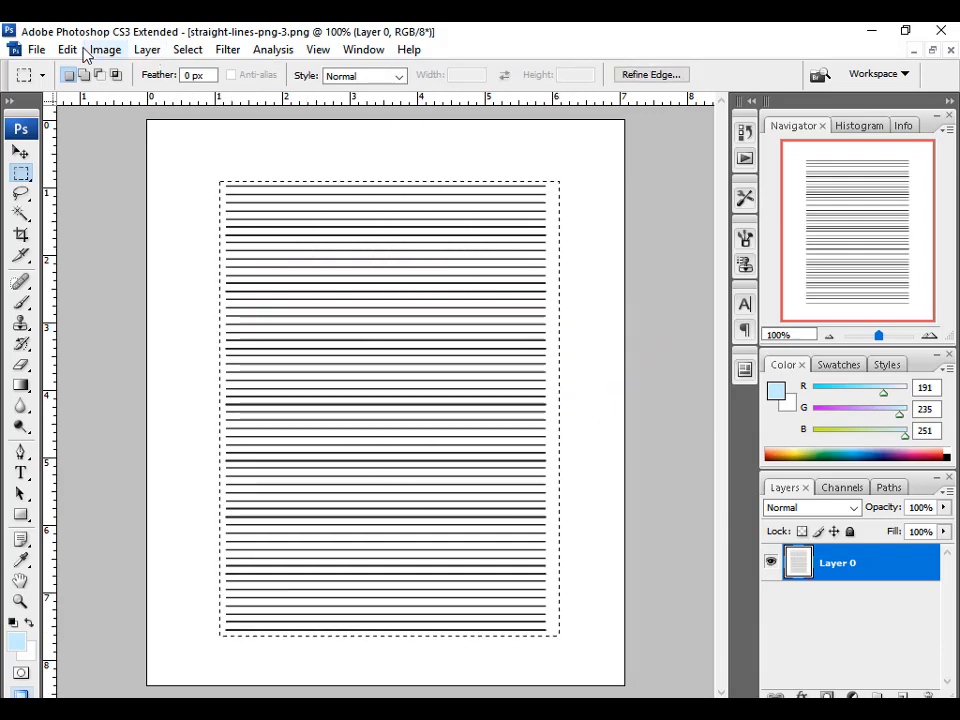
{"action": "left_click", "coordinate": [67, 49]}
{"action": "left_click", "coordinate": [90, 176]}
{"action": "key", "text": "v"}
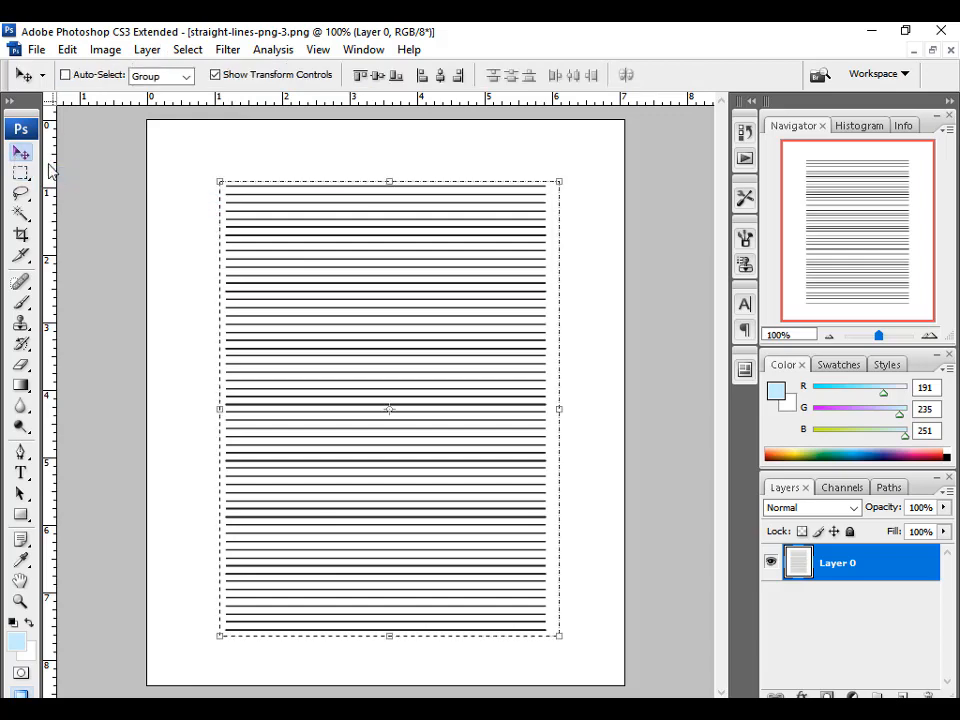
Paste the copied lines into the portrait document, accepting the colour profile conversion, and position them over the woman
{"action": "key", "text": "ctrl+Tab"}
{"action": "key", "text": "ctrl+Tab"}
{"action": "key", "text": "ctrl+Tab"}
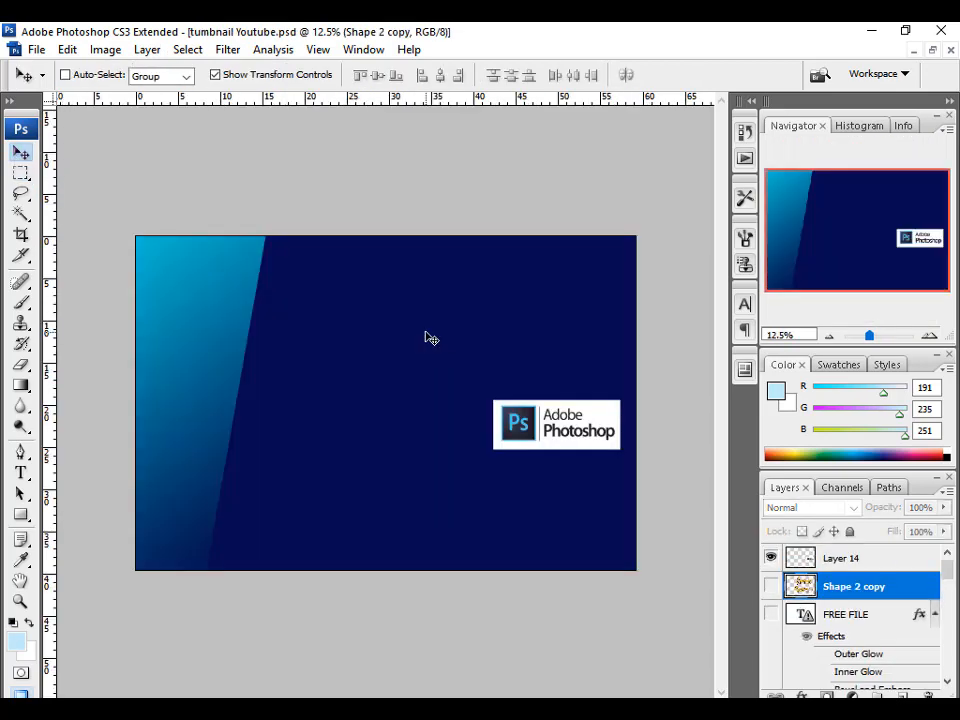
{"action": "key", "text": "ctrl+v"}
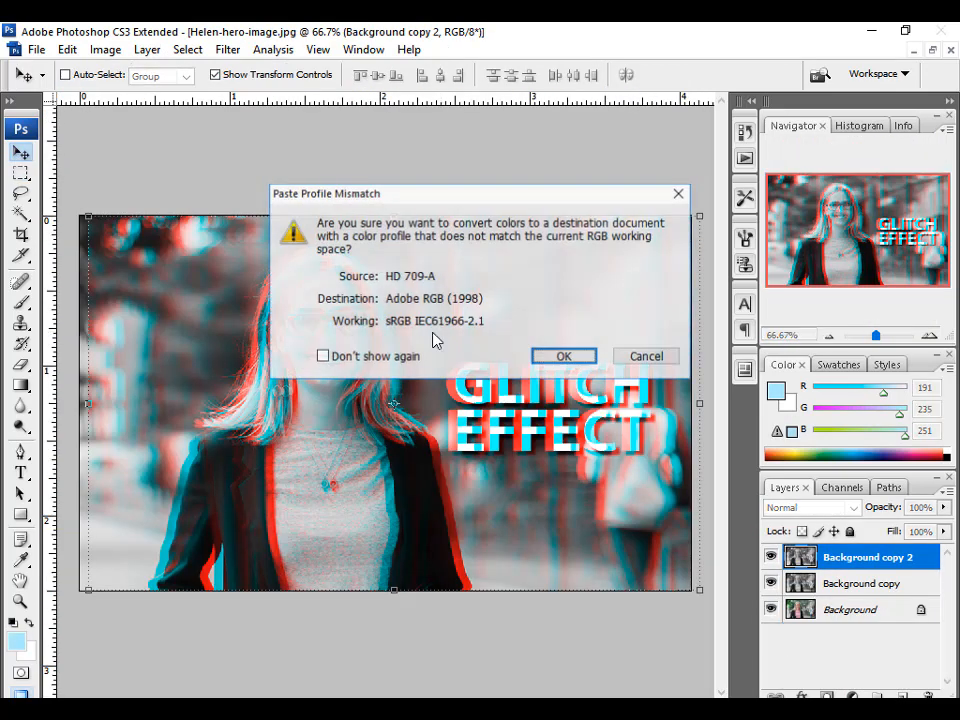
{"action": "left_click", "coordinate": [563, 356]}
{"action": "left_click_drag", "start_coordinate": [489, 370], "coordinate": [434, 371]}
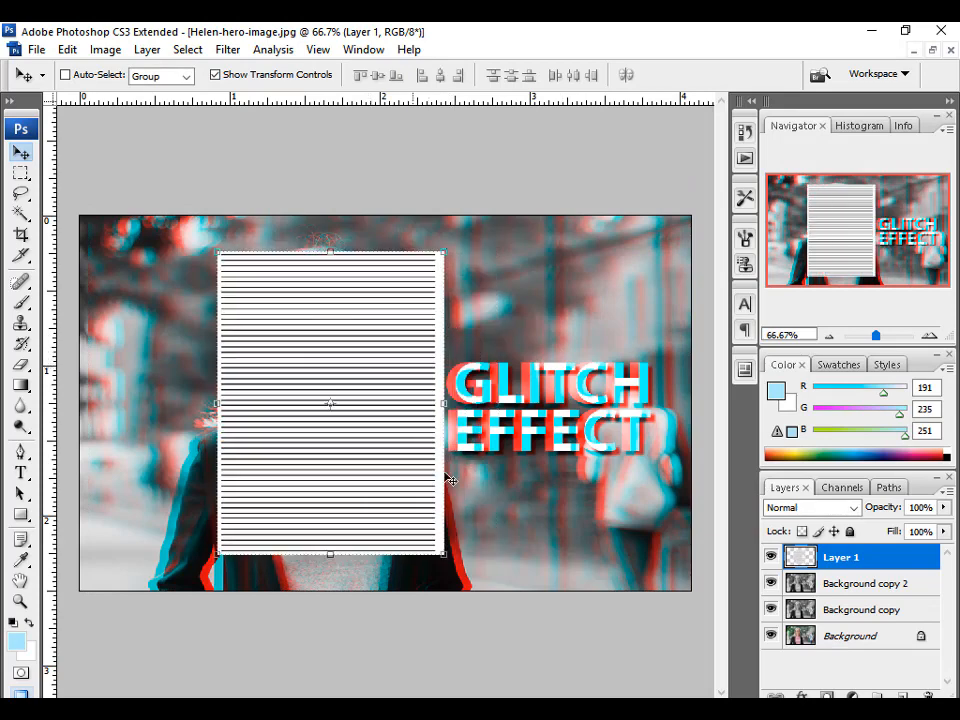
Stretch and flatten the pasted line pattern into a band covering the full width of the image along its lower edge
{"action": "left_click_drag", "start_coordinate": [447, 555], "coordinate": [665, 343]}
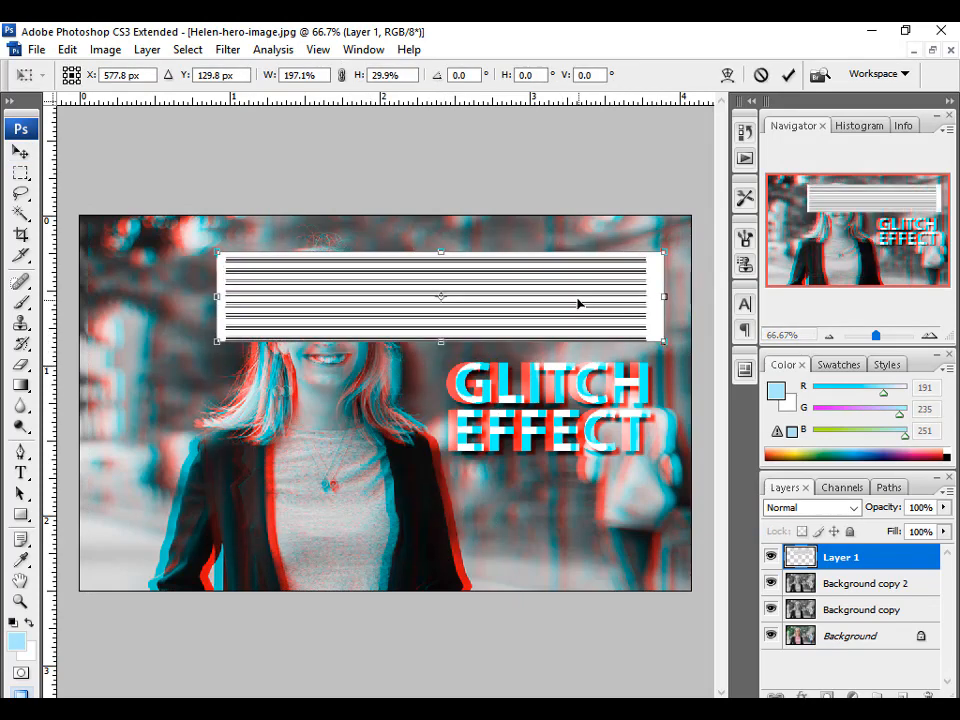
{"action": "left_click_drag", "start_coordinate": [579, 302], "coordinate": [427, 467]}
{"action": "left_click_drag", "start_coordinate": [515, 505], "coordinate": [773, 551]}
{"action": "left_click_drag", "start_coordinate": [557, 508], "coordinate": [560, 539]}
{"action": "key", "text": "Return"}
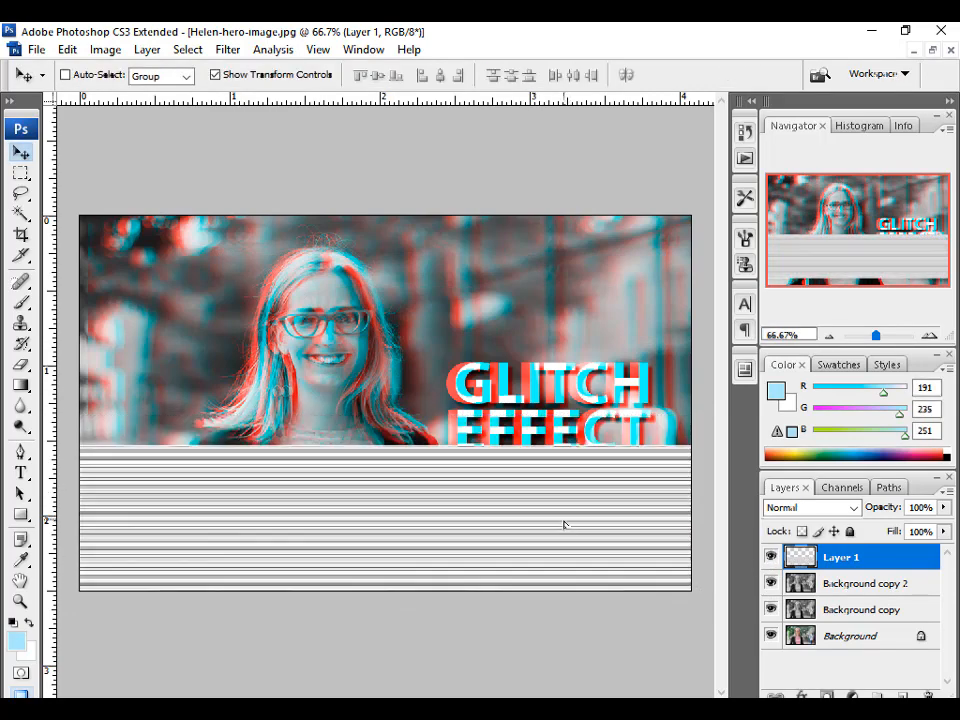
{"action": "left_click_drag", "start_coordinate": [404, 444], "coordinate": [413, 455]}
{"action": "key", "text": "Return"}
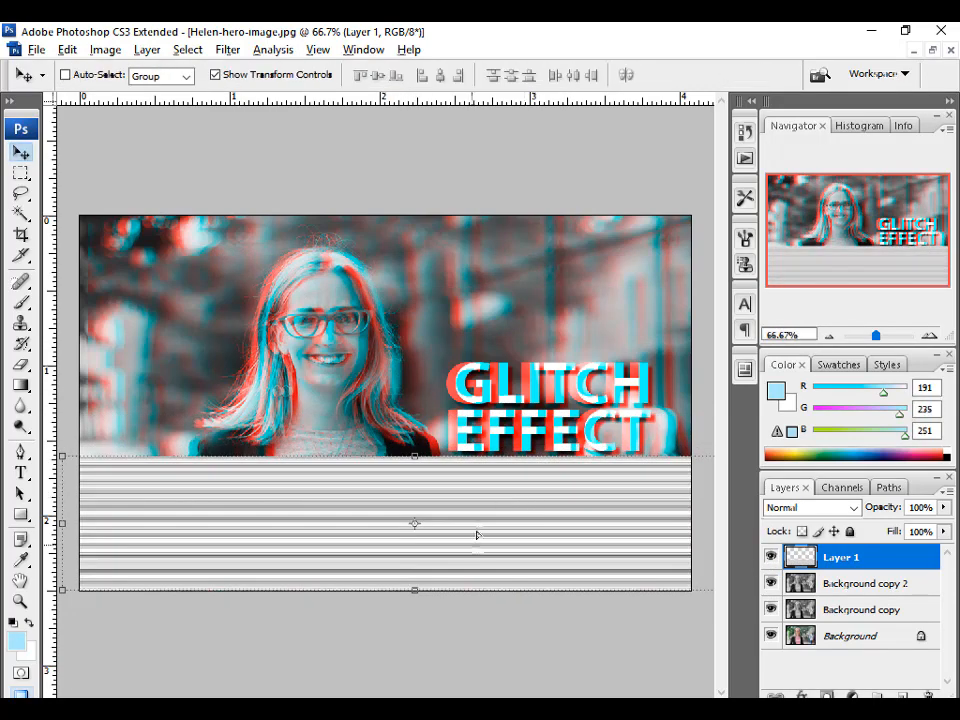
Duplicate the line band twice and stack the copies directly above it so the lines cover the whole image
{"action": "left_click_drag", "start_coordinate": [477, 535], "coordinate": [477, 401]}
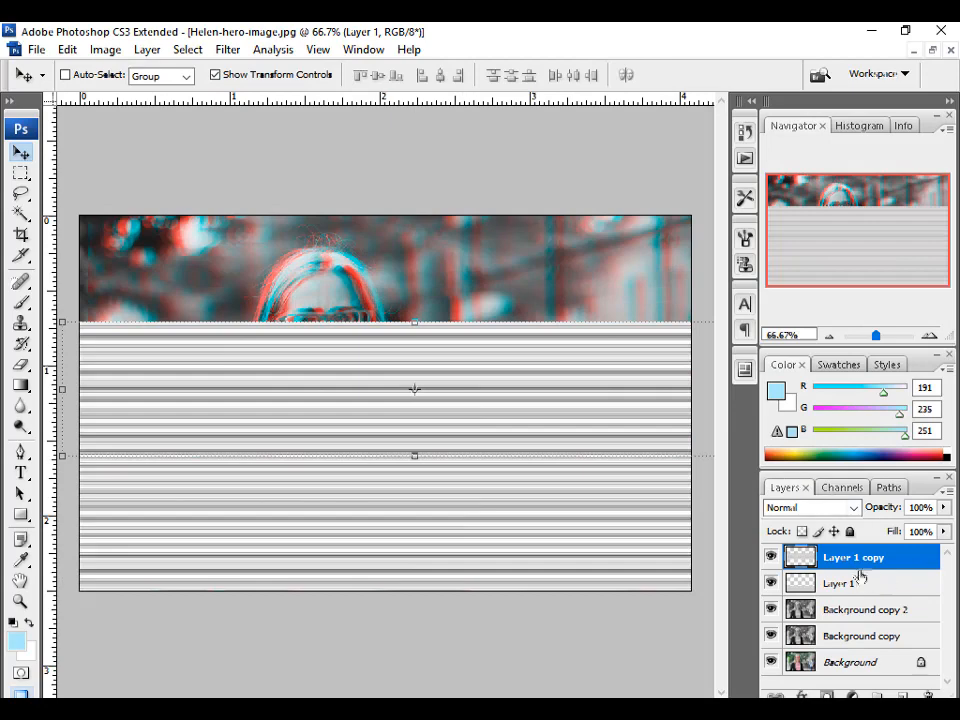
{"action": "right_click", "coordinate": [862, 563]}
{"action": "left_click", "coordinate": [822, 190]}
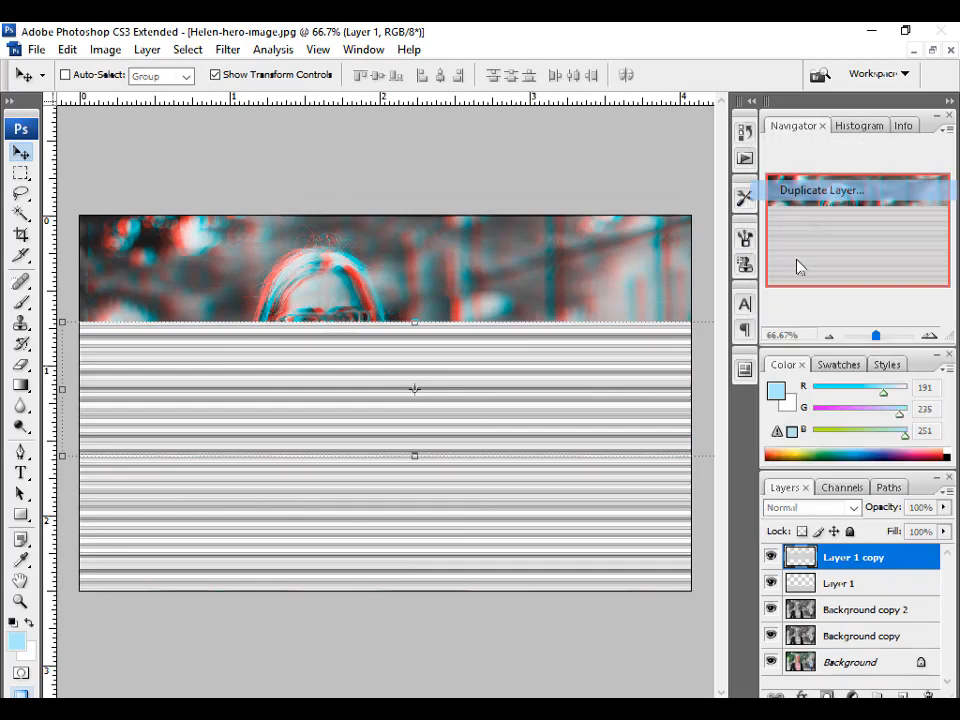
{"action": "key", "text": "Return"}
{"action": "left_click_drag", "start_coordinate": [499, 396], "coordinate": [493, 270]}
Merge Layer 1, Layer 1 copy and Layer 1 copy 2 into a single line-pattern layer
{"action": "left_click", "coordinate": [855, 612], "text": "shift"}
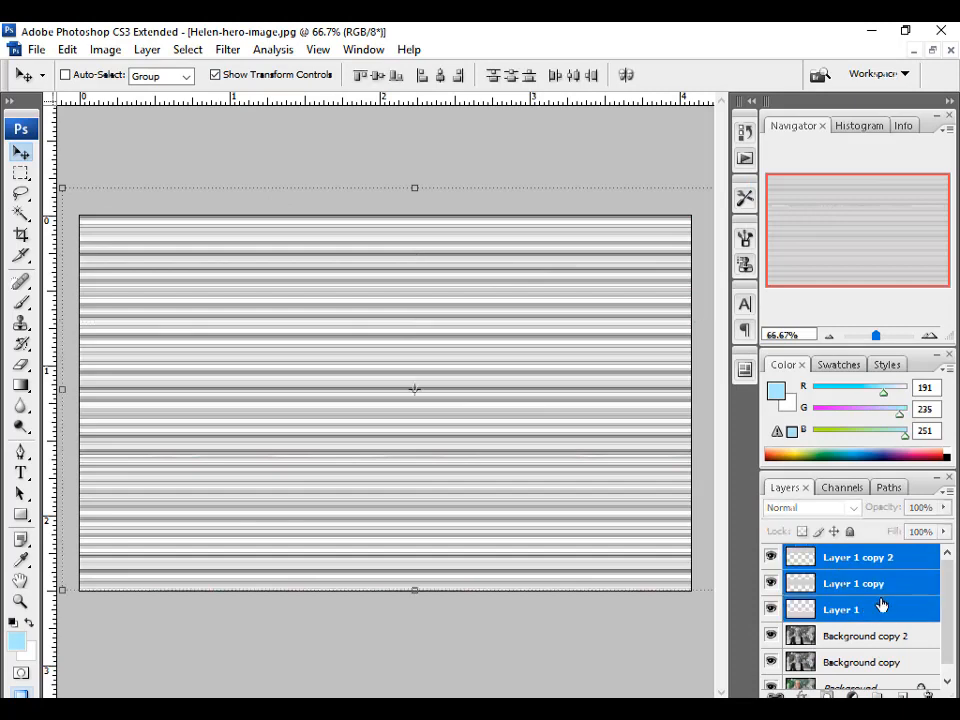
{"action": "right_click", "coordinate": [880, 605]}
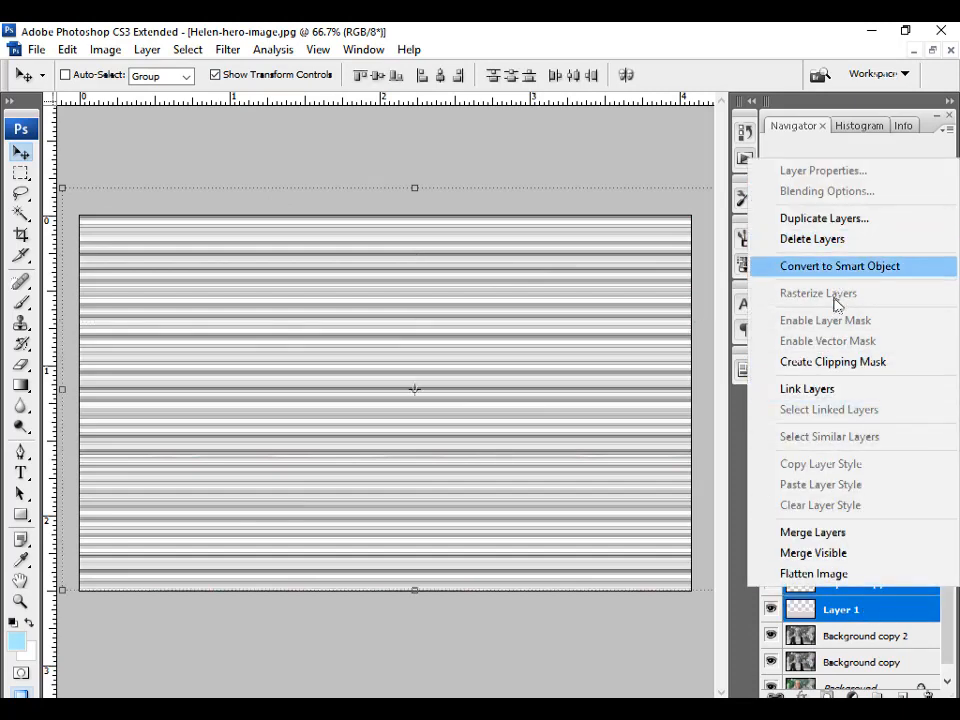
{"action": "left_click", "coordinate": [847, 540]}
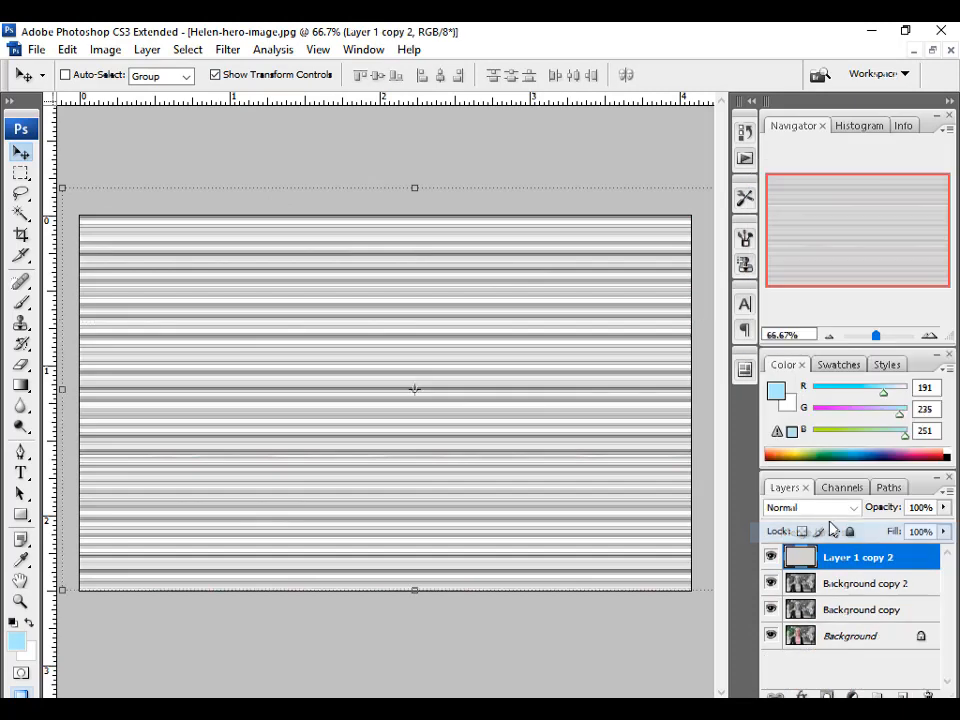
{"action": "left_click_drag", "start_coordinate": [516, 414], "coordinate": [514, 460]}
{"action": "key", "text": "ctrl+z"}
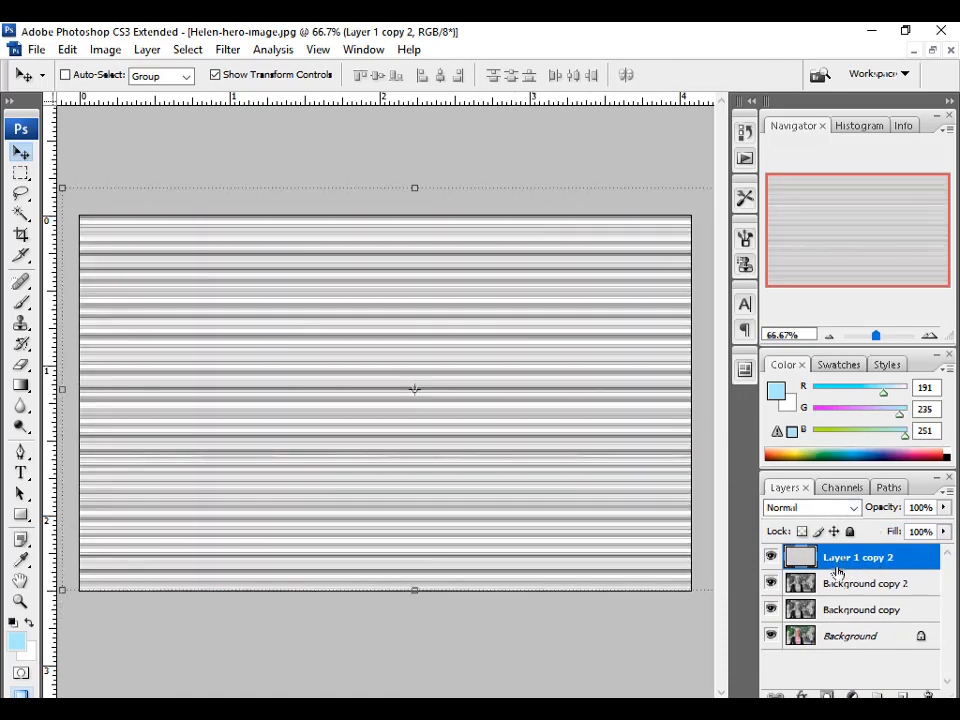
Set the merged line layer's blend mode to Overlay and its opacity to 22%
{"action": "left_click", "coordinate": [812, 507]}
{"action": "left_click", "coordinate": [791, 280]}
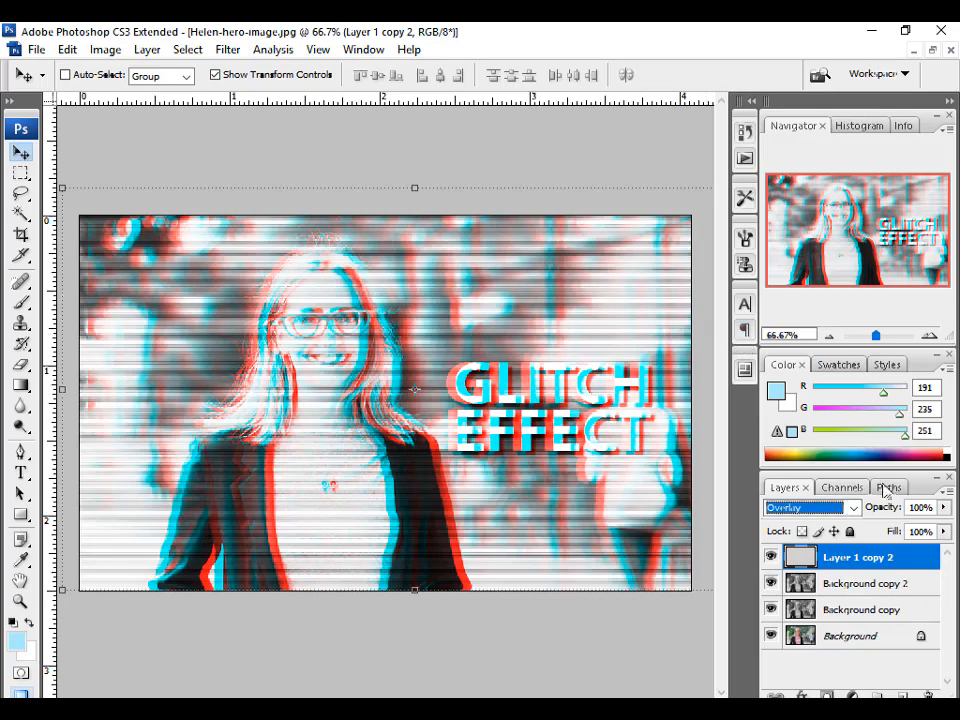
{"action": "left_click_drag", "start_coordinate": [943, 507], "coordinate": [870, 540]}
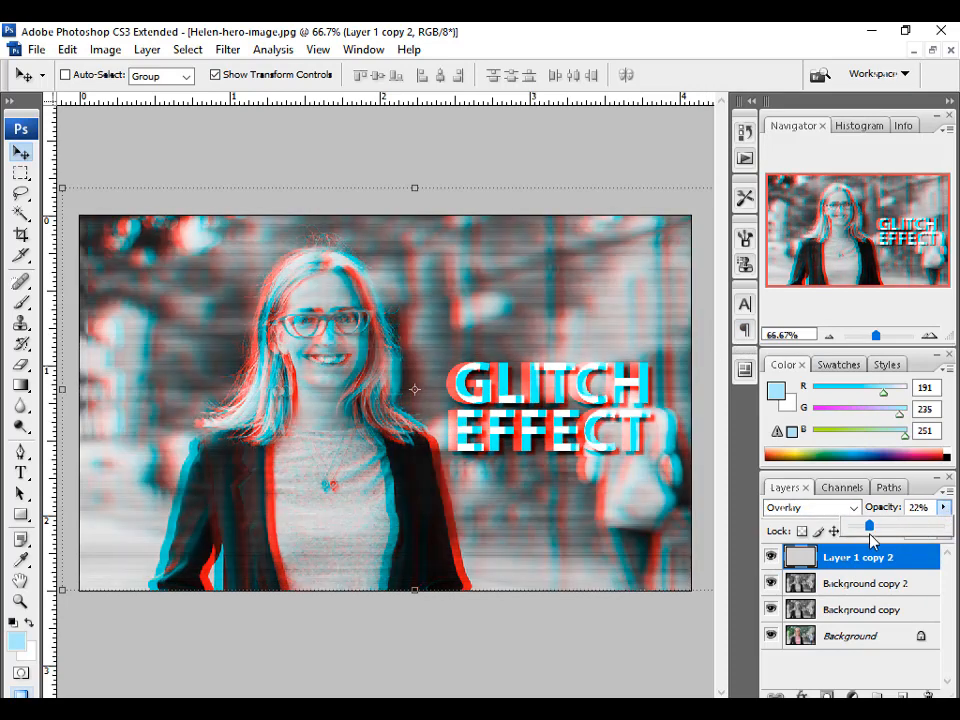
{"action": "left_click", "coordinate": [375, 377], "text": "ctrl"}
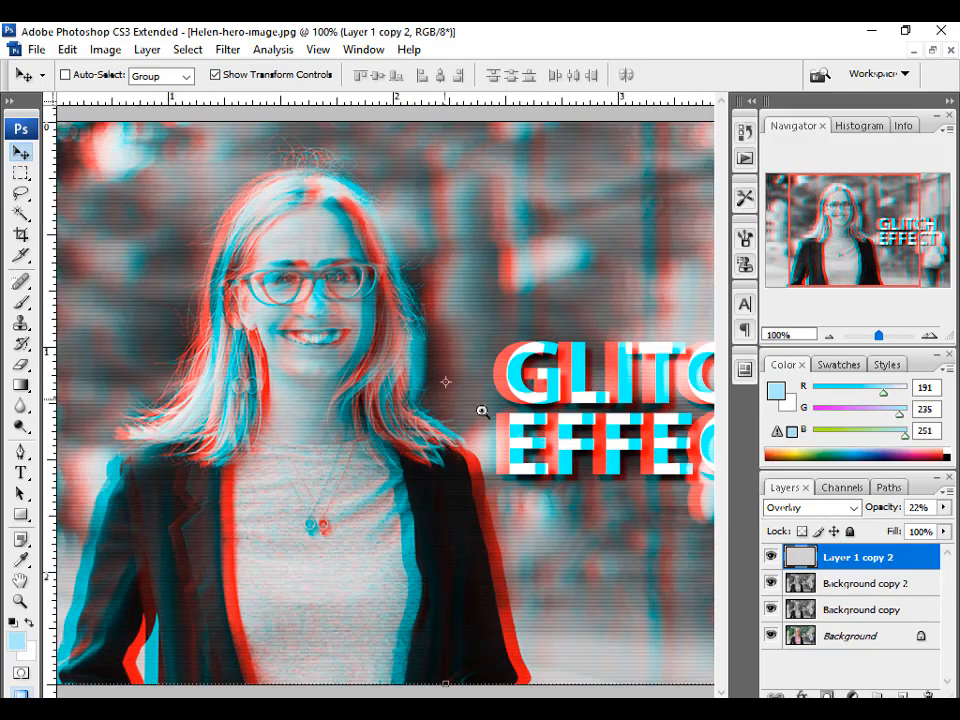
{"action": "left_click", "coordinate": [484, 410], "text": "alt"}
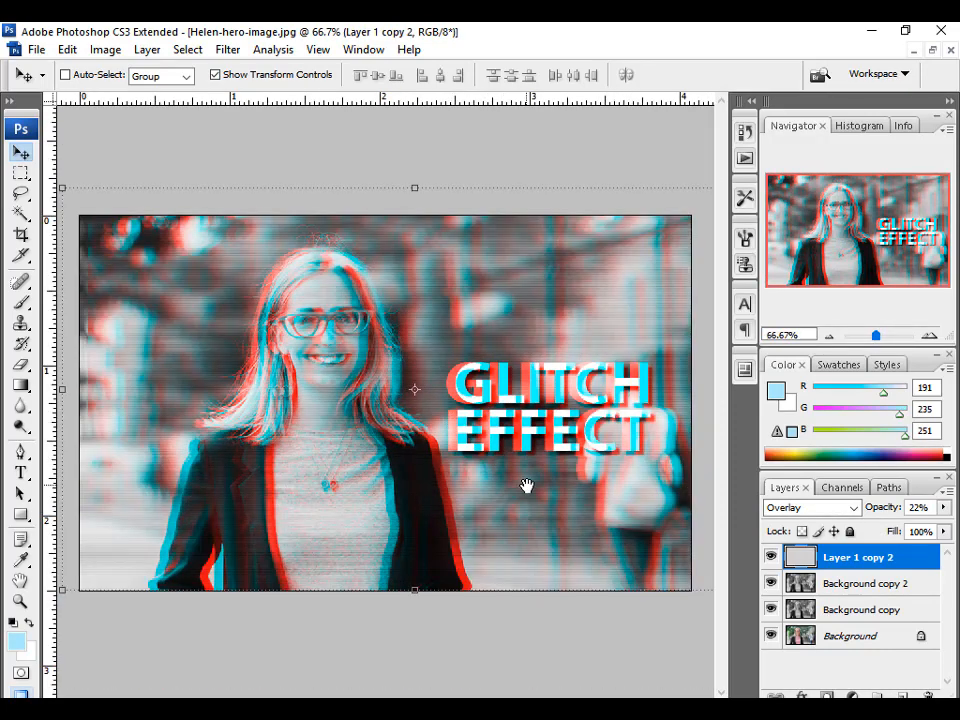
{"action": "left_click", "coordinate": [388, 364], "text": "alt"}
{"action": "left_click", "coordinate": [389, 419], "text": "ctrl"}
{"action": "left_click", "coordinate": [404, 418], "text": "alt"}
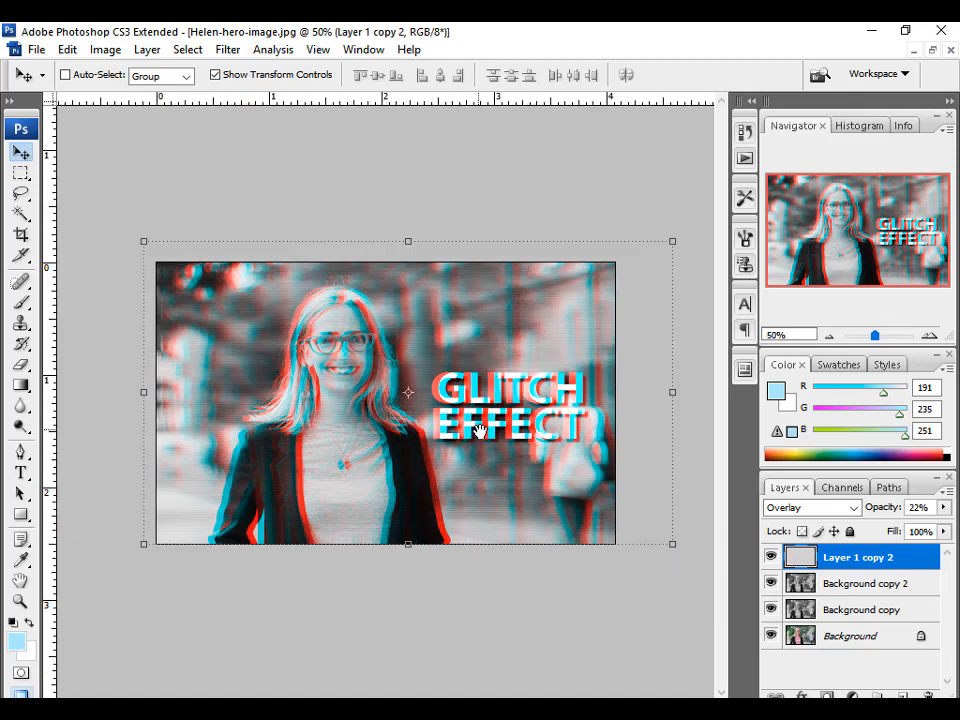
{"action": "left_click", "coordinate": [565, 438], "text": "ctrl"}
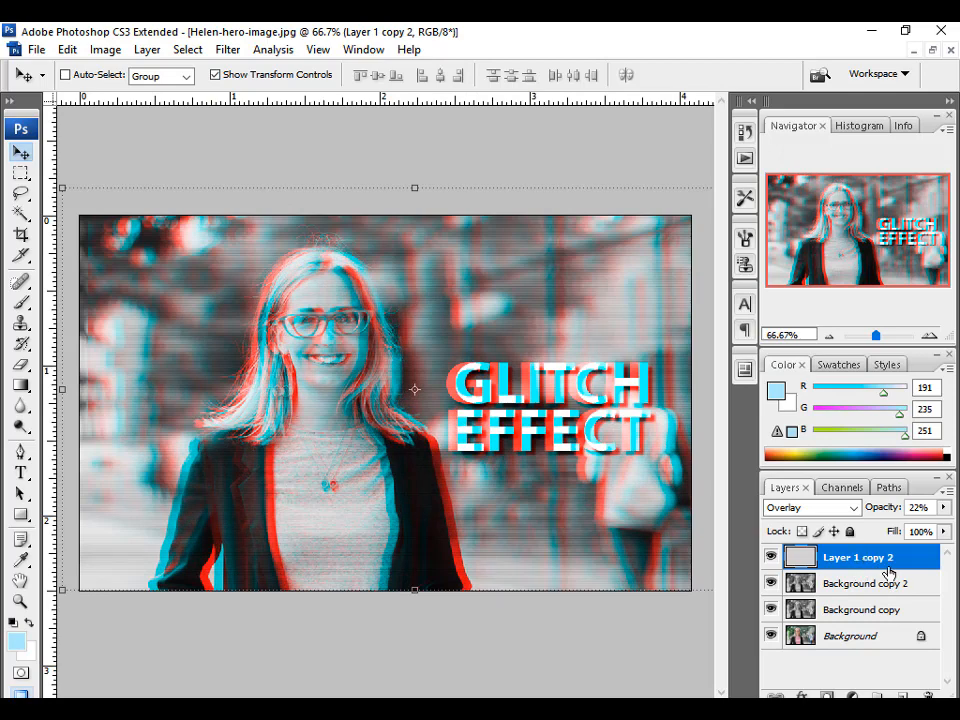
Try to merge all four layers, from Layer 1 copy 2 down to Background, into one layer
{"action": "left_click", "coordinate": [870, 634], "text": "shift"}
{"action": "right_click", "coordinate": [870, 634]}
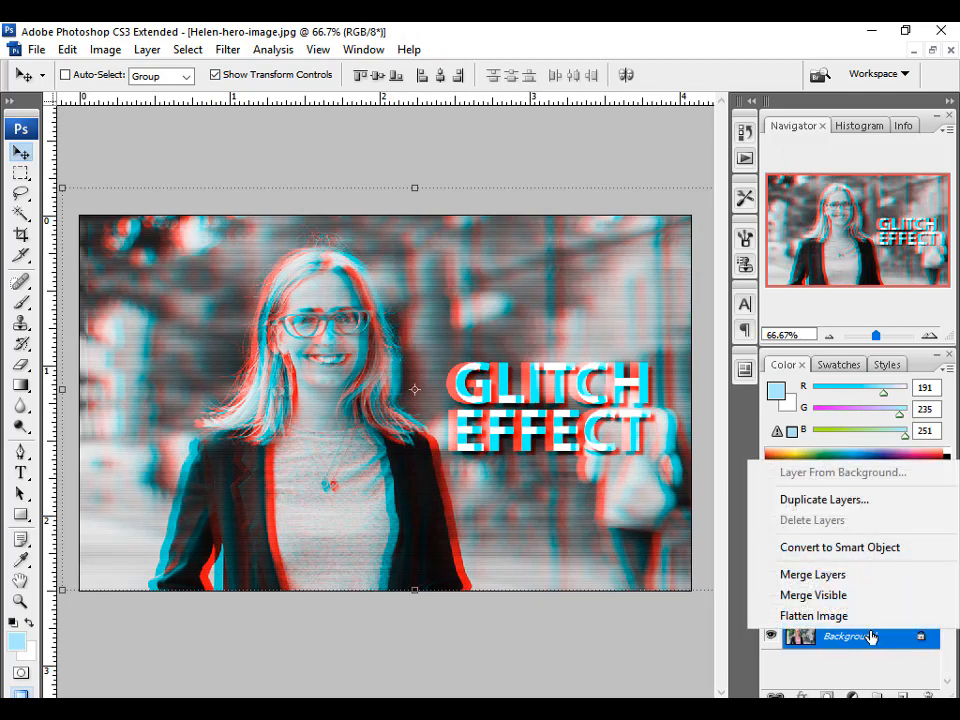
{"action": "left_click", "coordinate": [862, 595]}
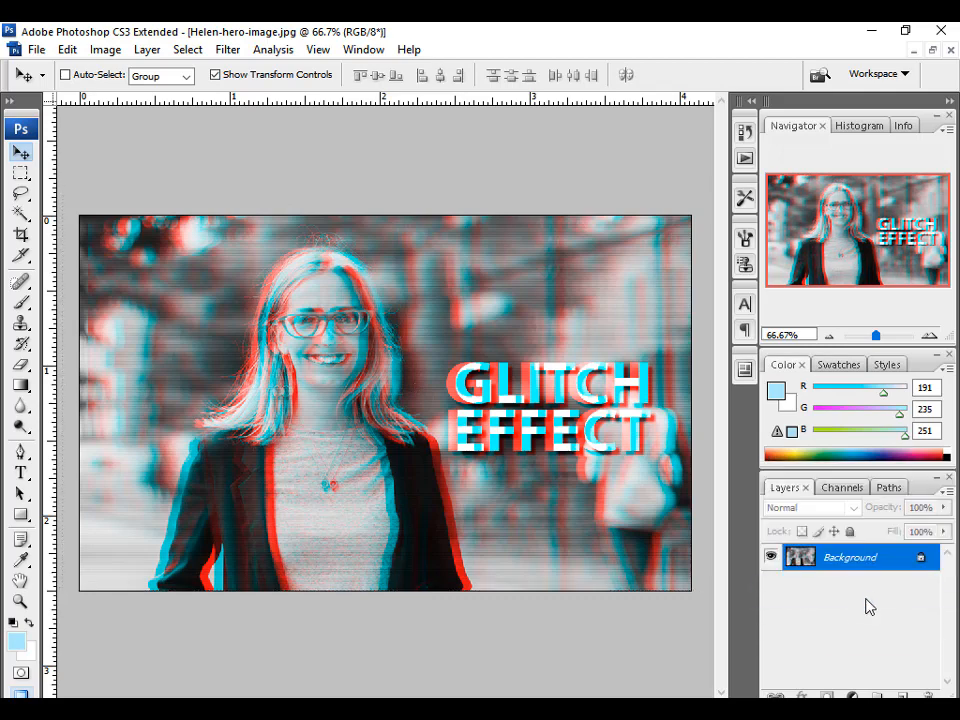
{"action": "key", "text": "ctrl+z"}
{"action": "right_click", "coordinate": [856, 583]}
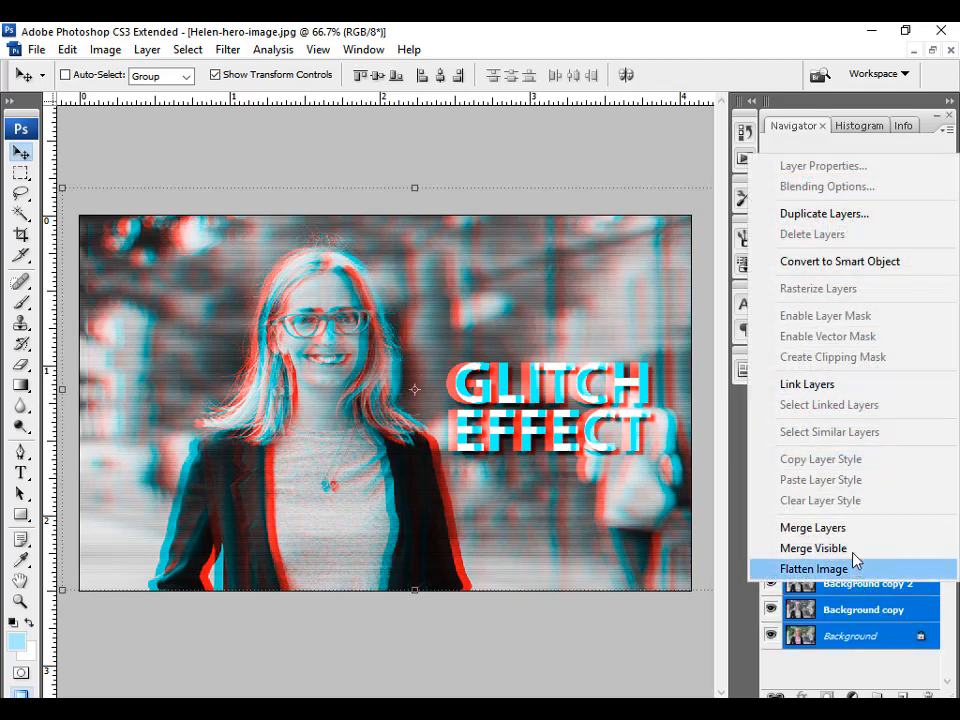
{"action": "left_click", "coordinate": [857, 530]}
{"action": "key", "text": "ctrl+z"}
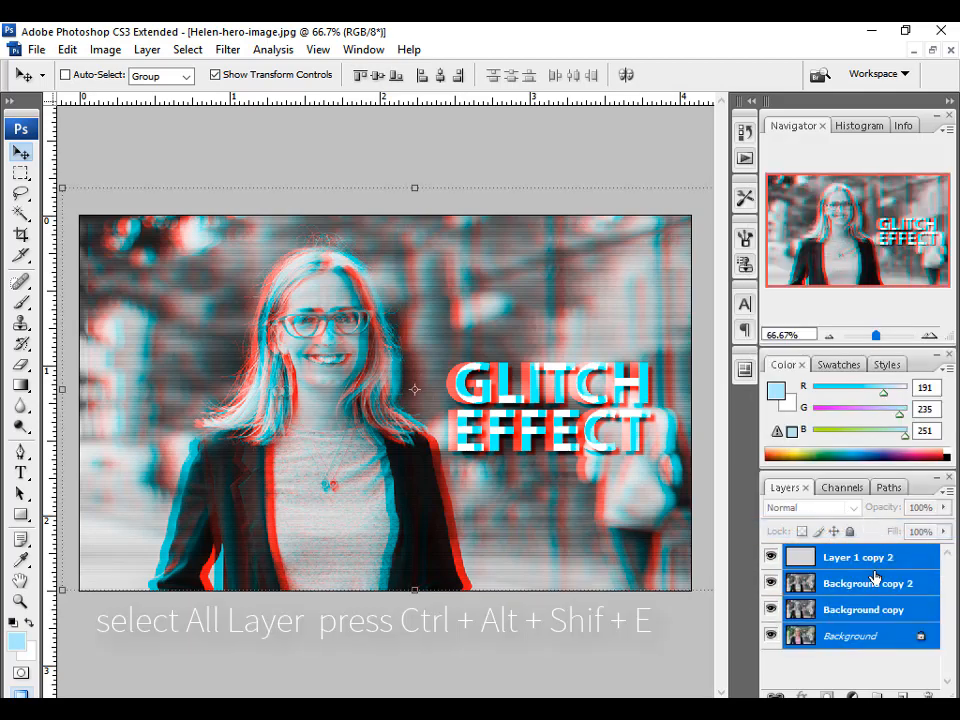
Stamp all visible layers into a new merged layer on top, keeping the original layers
{"action": "right_click", "coordinate": [886, 563]}
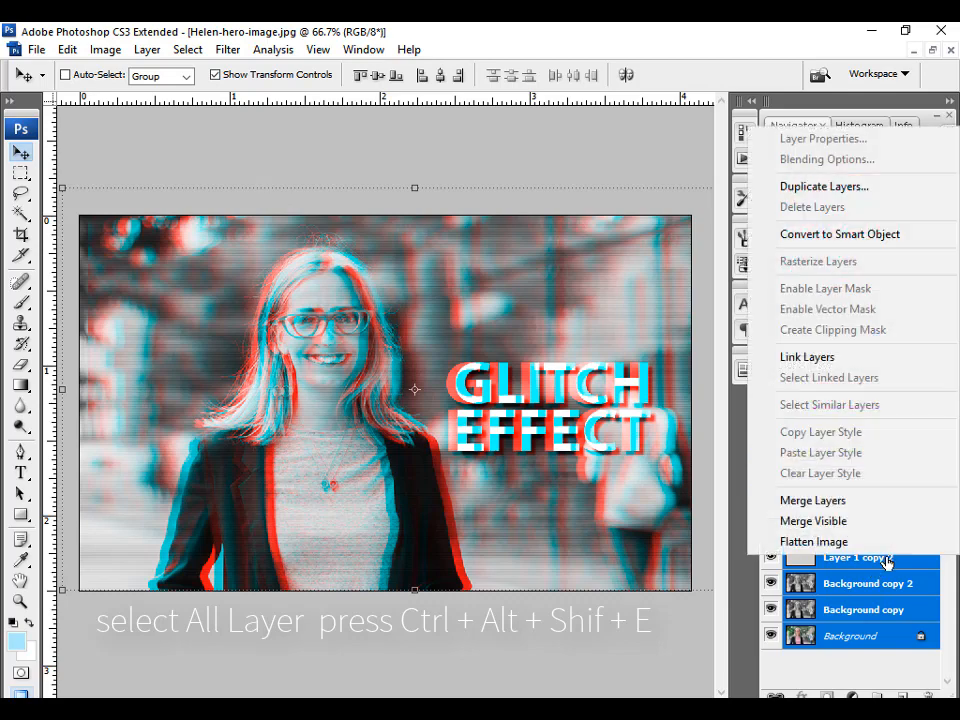
{"action": "left_click", "coordinate": [531, 424]}
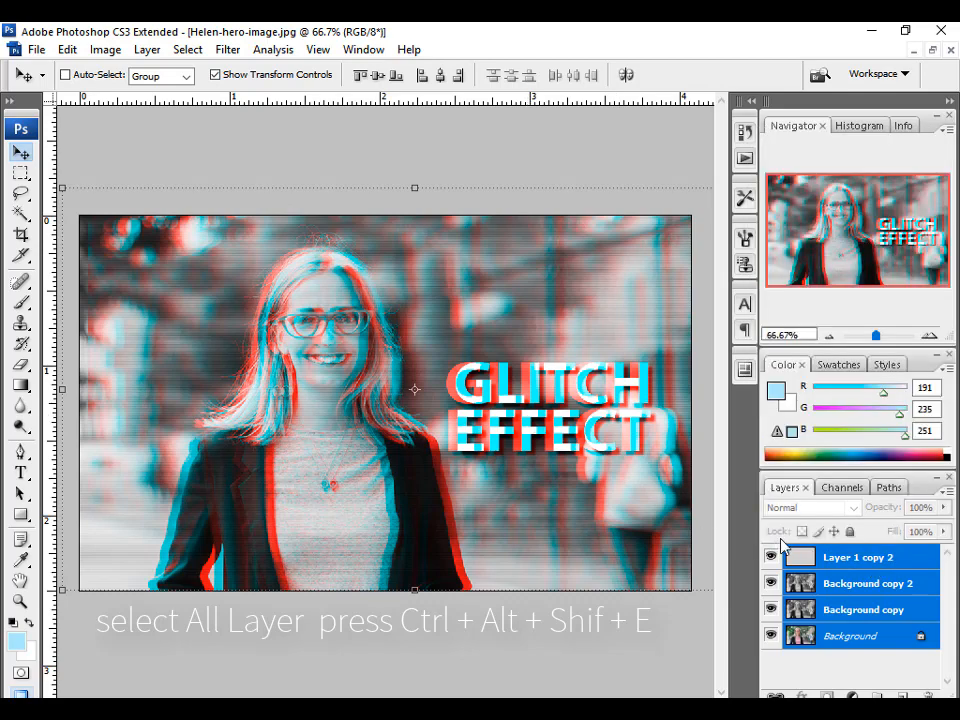
{"action": "key", "text": "ctrl+alt+shift+e"}
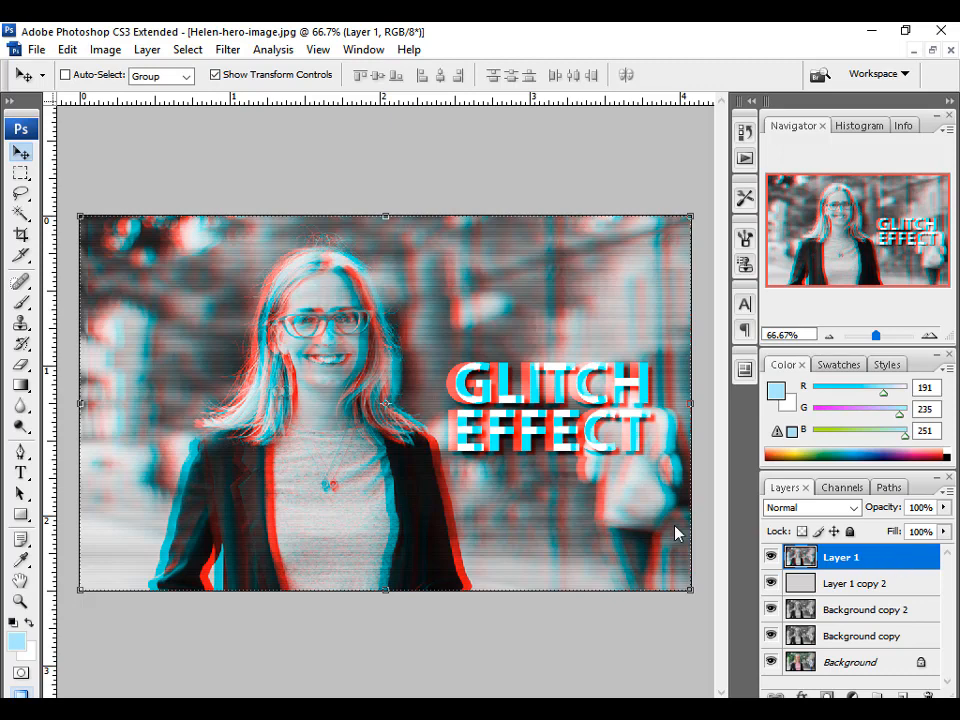
Select a thin horizontal strip across the hair on the left of the woman's chin and shift it slightly left
{"action": "left_click", "coordinate": [20, 172]}
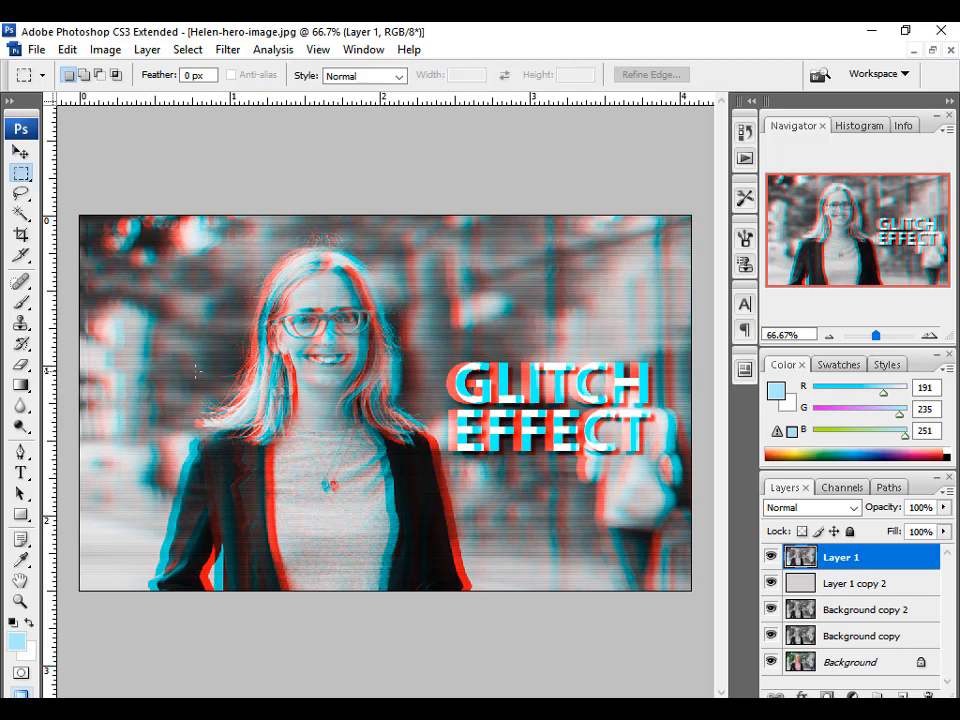
{"action": "left_click_drag", "start_coordinate": [310, 382], "coordinate": [312, 377]}
{"action": "left_click", "coordinate": [233, 380], "text": "ctrl"}
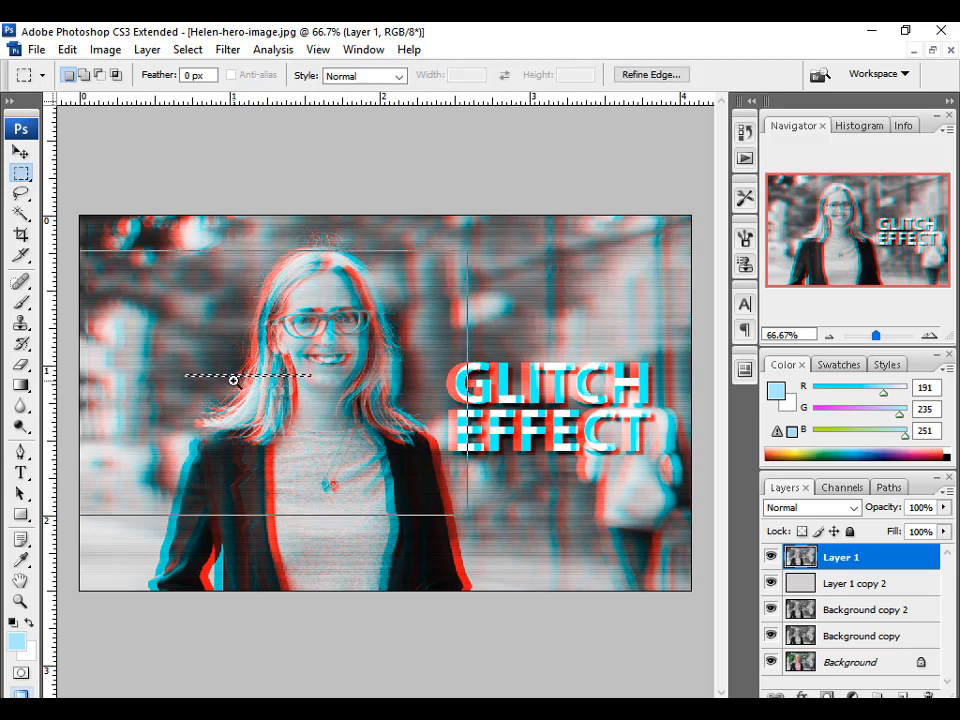
{"action": "left_click", "coordinate": [238, 380], "text": "ctrl"}
{"action": "left_click", "coordinate": [238, 380], "text": "ctrl"}
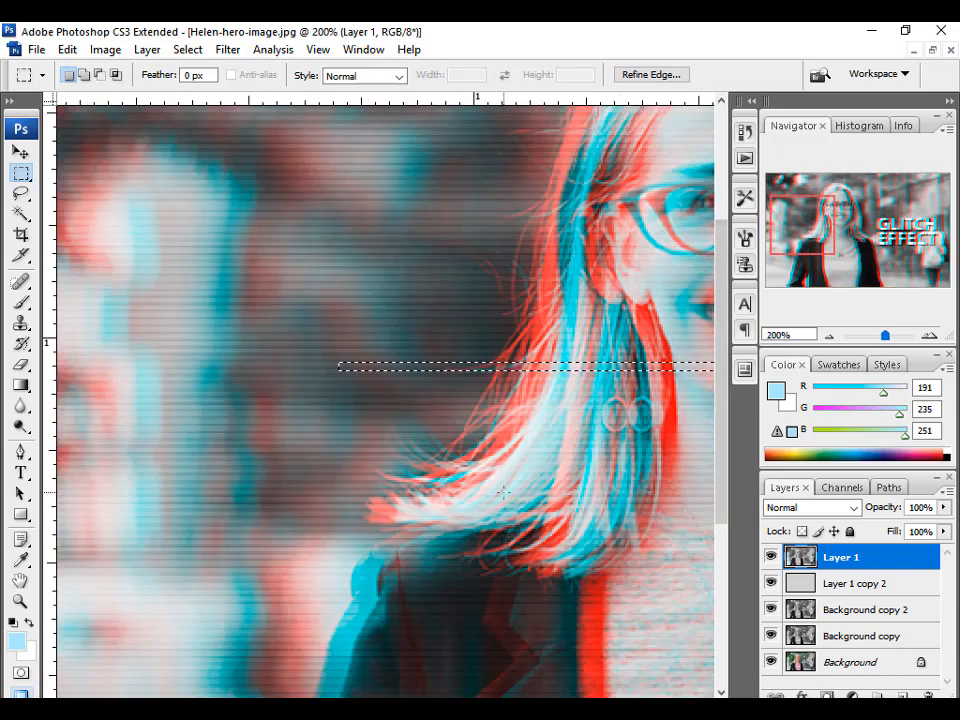
{"action": "key", "text": "v"}
{"action": "left_click_drag", "start_coordinate": [690, 372], "coordinate": [343, 347]}
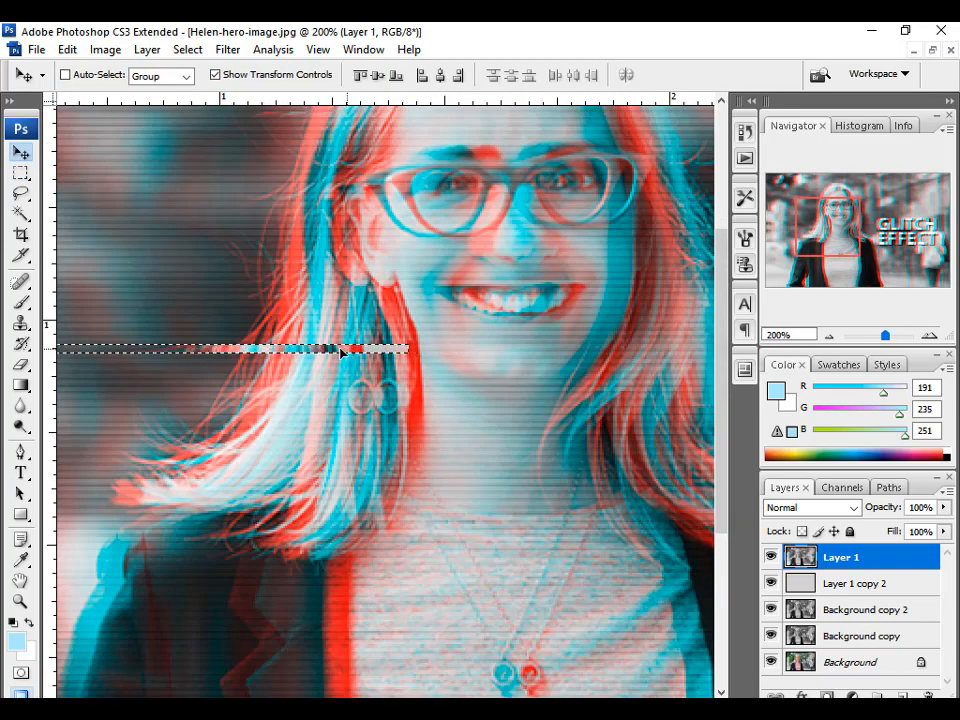
{"action": "left_click", "coordinate": [20, 174]}
{"action": "left_click", "coordinate": [413, 340], "text": "ctrl+alt"}
{"action": "left_click", "coordinate": [413, 340], "text": "ctrl+alt"}
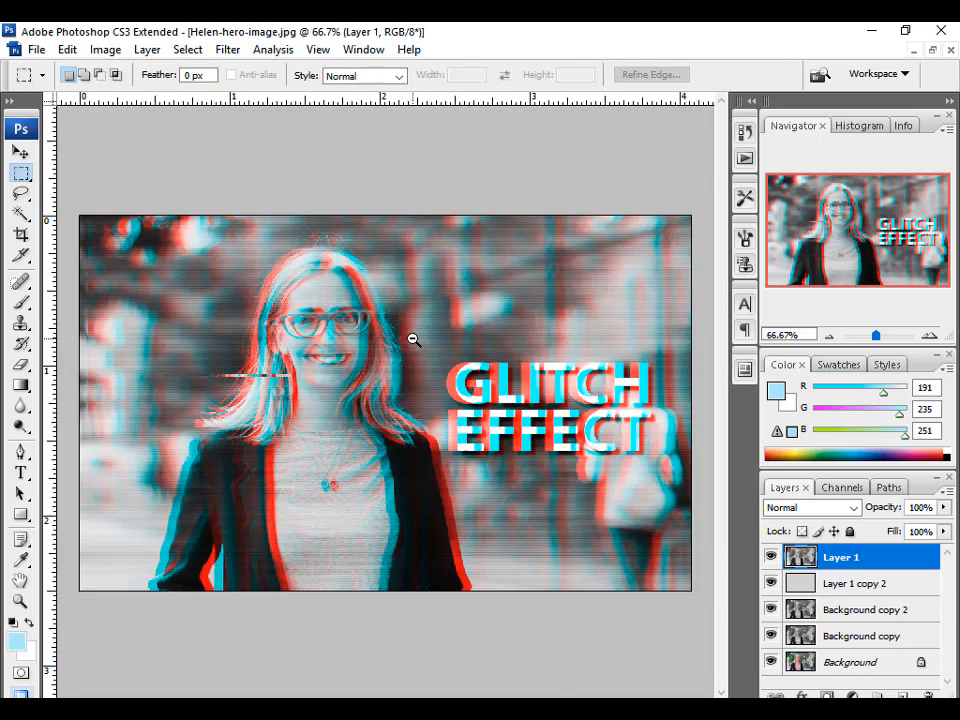
Select a thin strip across the hair on the right of the neck, shift it slightly right and deselect it
{"action": "left_click", "coordinate": [329, 390], "text": "ctrl"}
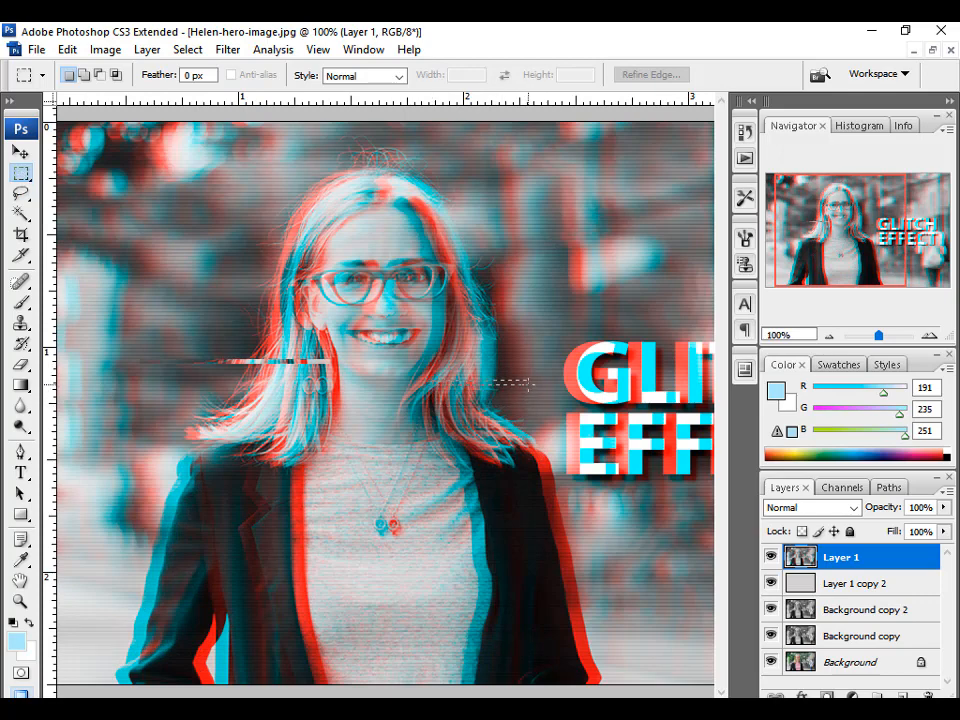
{"action": "key", "text": "v"}
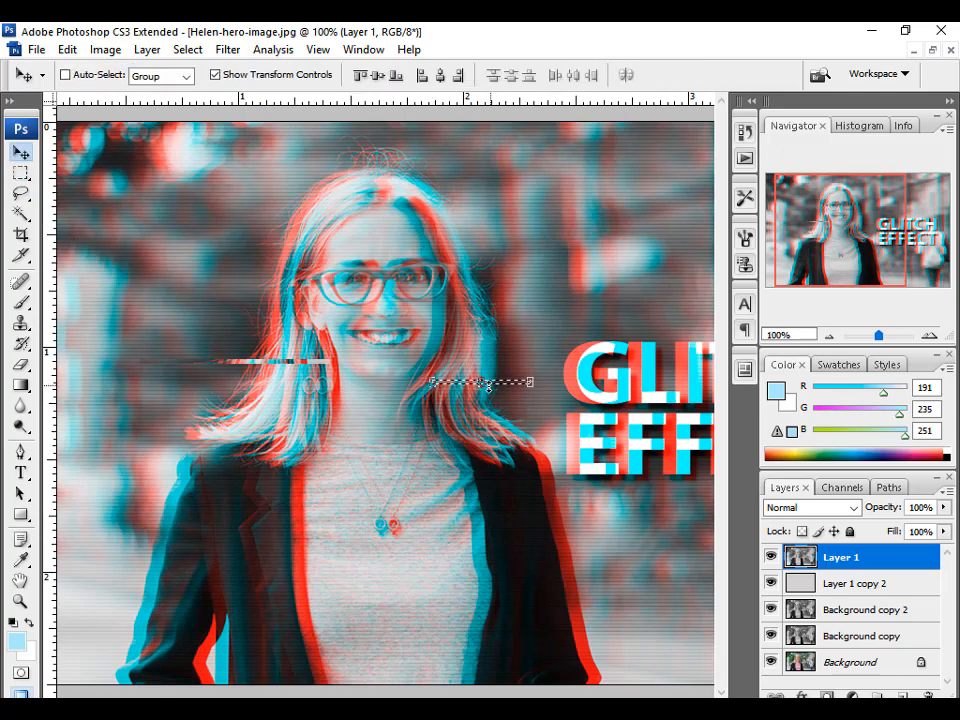
{"action": "key", "text": "ctrl+plus"}
{"action": "left_click_drag", "start_coordinate": [302, 352], "coordinate": [356, 356]}
{"action": "key", "text": "m"}
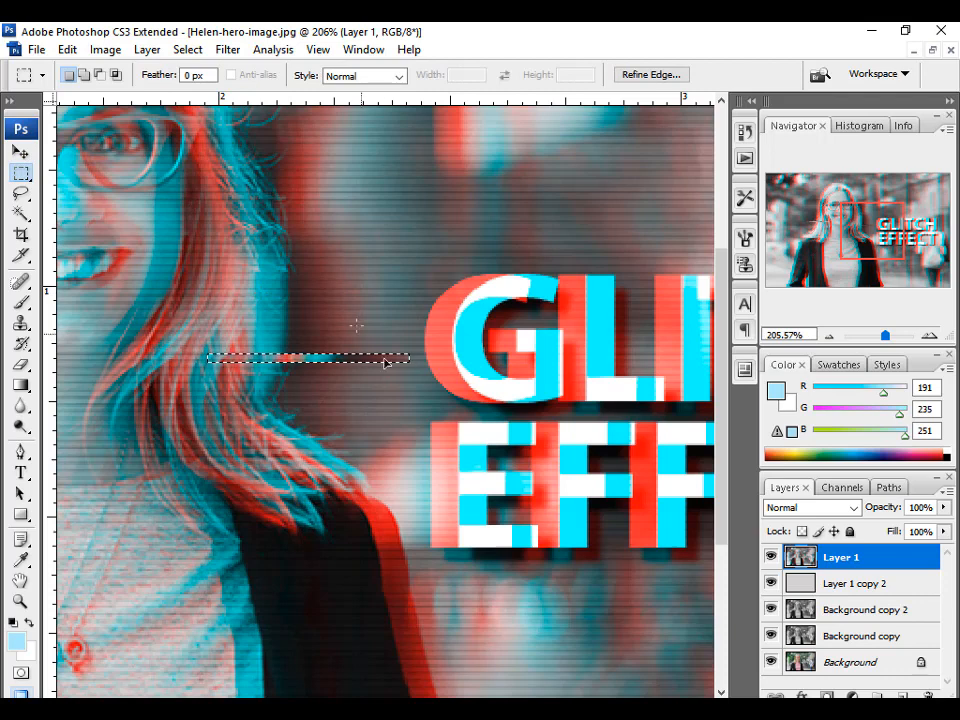
{"action": "left_click_drag", "start_coordinate": [379, 362], "coordinate": [383, 336]}
{"action": "key", "text": "ctrl+z"}
{"action": "key", "text": "v"}
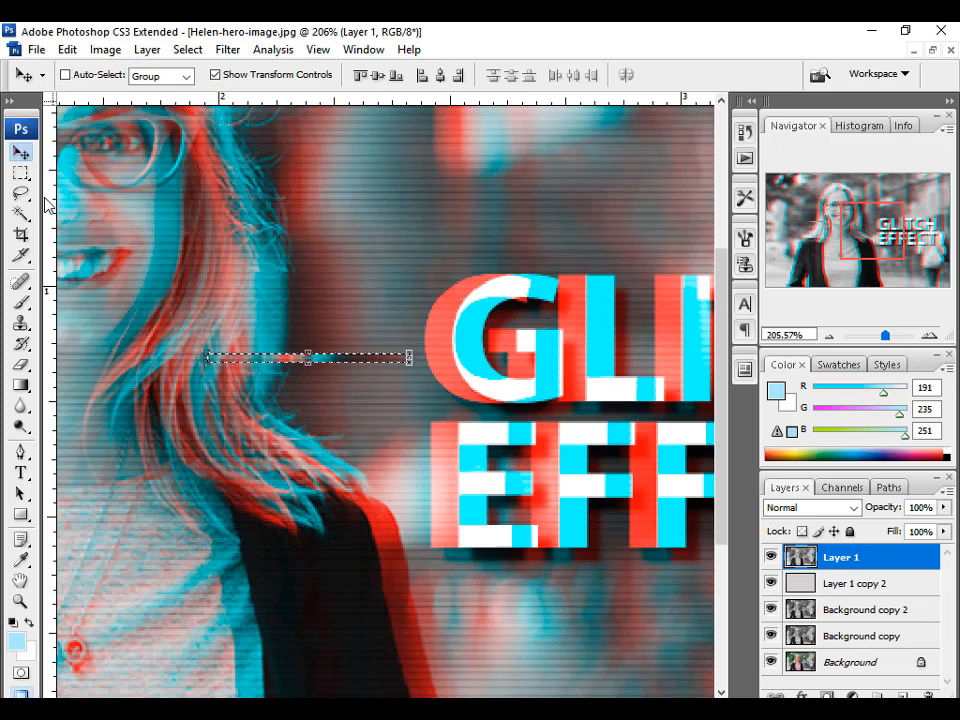
{"action": "key", "text": "m"}
{"action": "key", "text": "ctrl+d"}
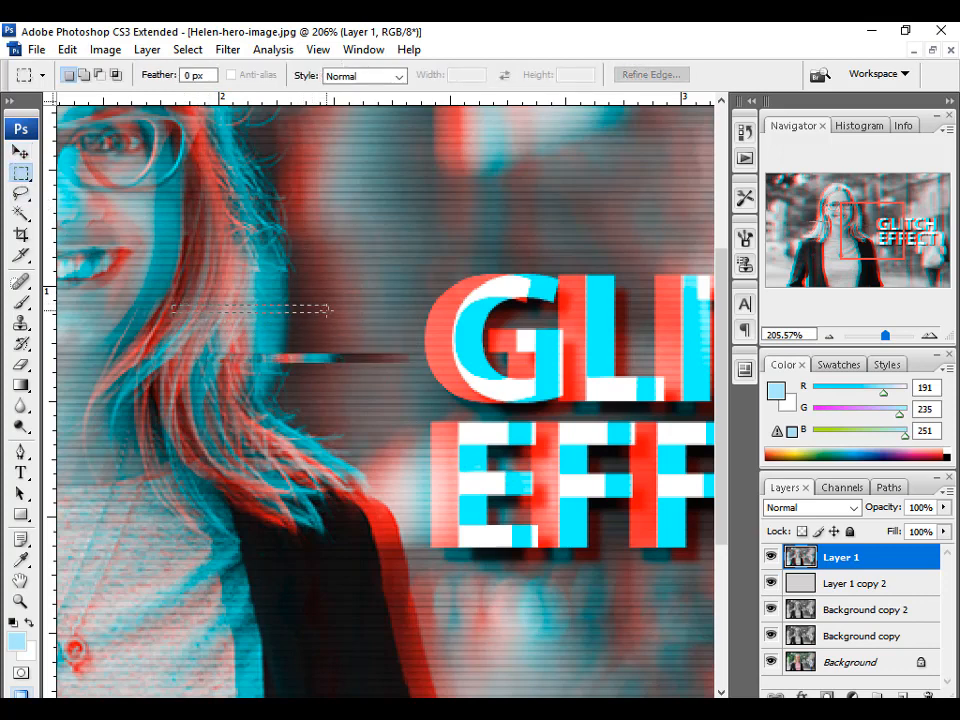
Shift another thin strip of hair, just above the displaced one beside the neck, slightly right and deselect it
{"action": "key", "text": "v"}
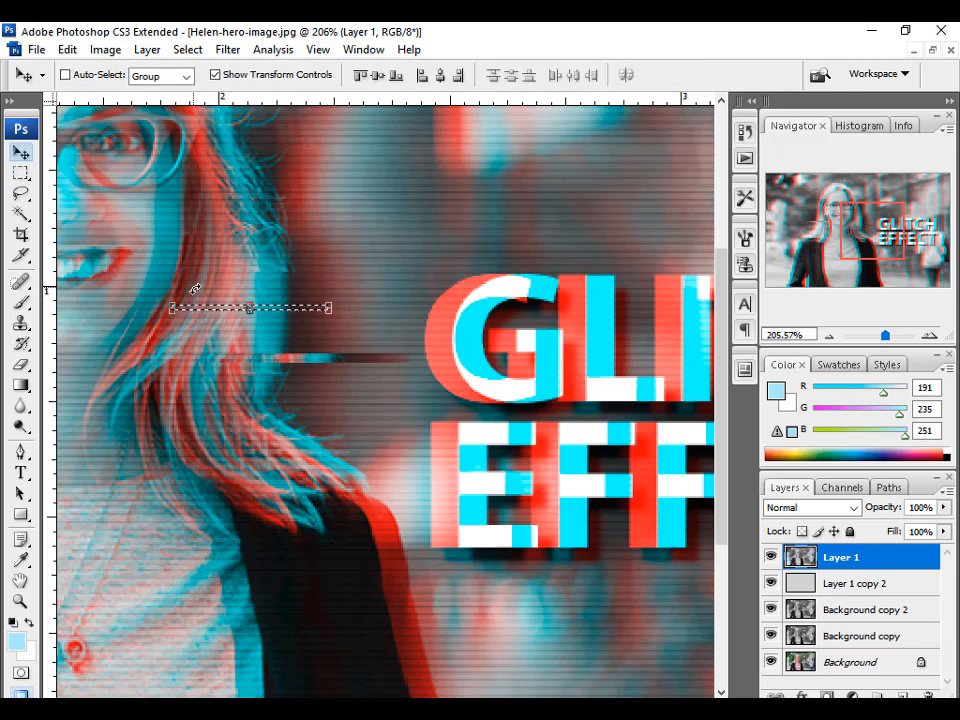
{"action": "left_click_drag", "start_coordinate": [199, 302], "coordinate": [241, 314]}
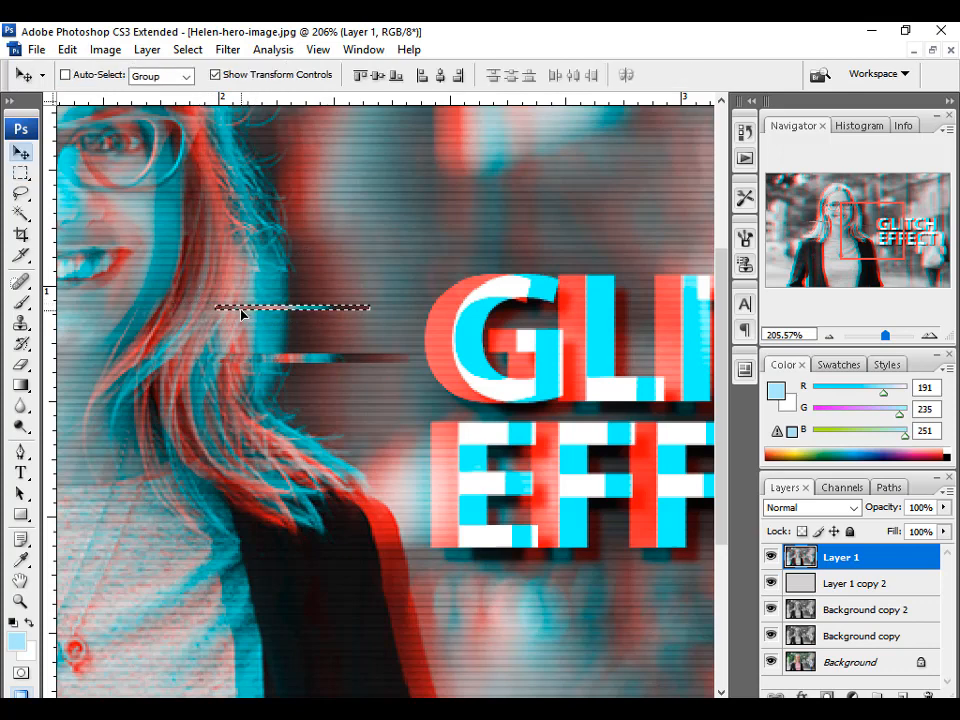
{"action": "key", "text": "m"}
{"action": "key", "text": "ctrl+d"}
{"action": "left_click", "coordinate": [346, 302], "text": "alt"}
{"action": "left_click", "coordinate": [350, 302], "text": "alt"}
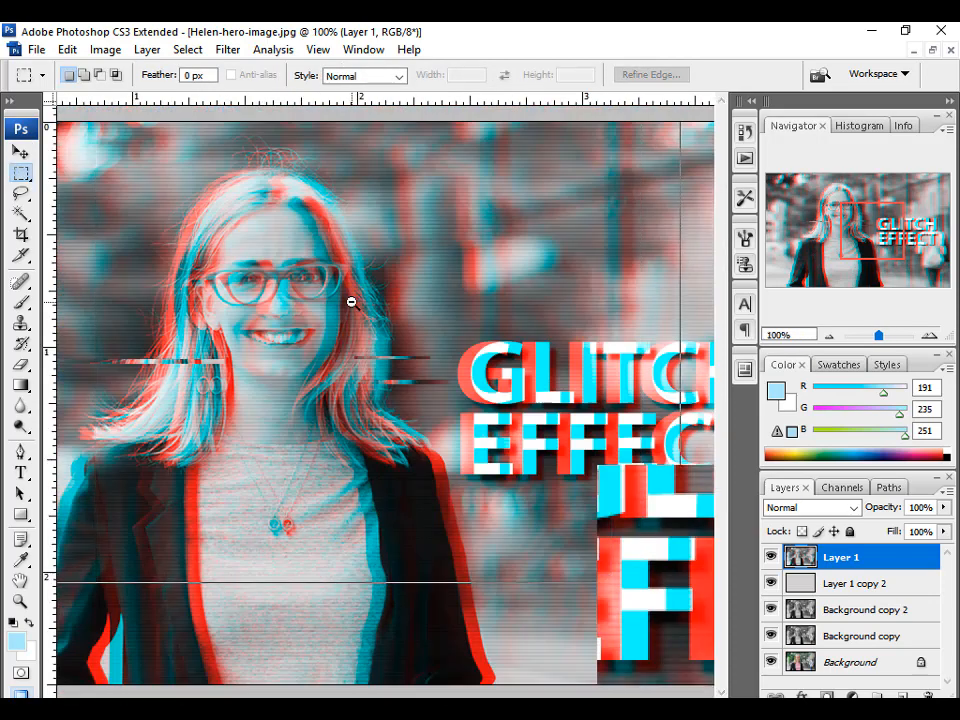
{"action": "left_click", "coordinate": [351, 302], "text": "alt"}
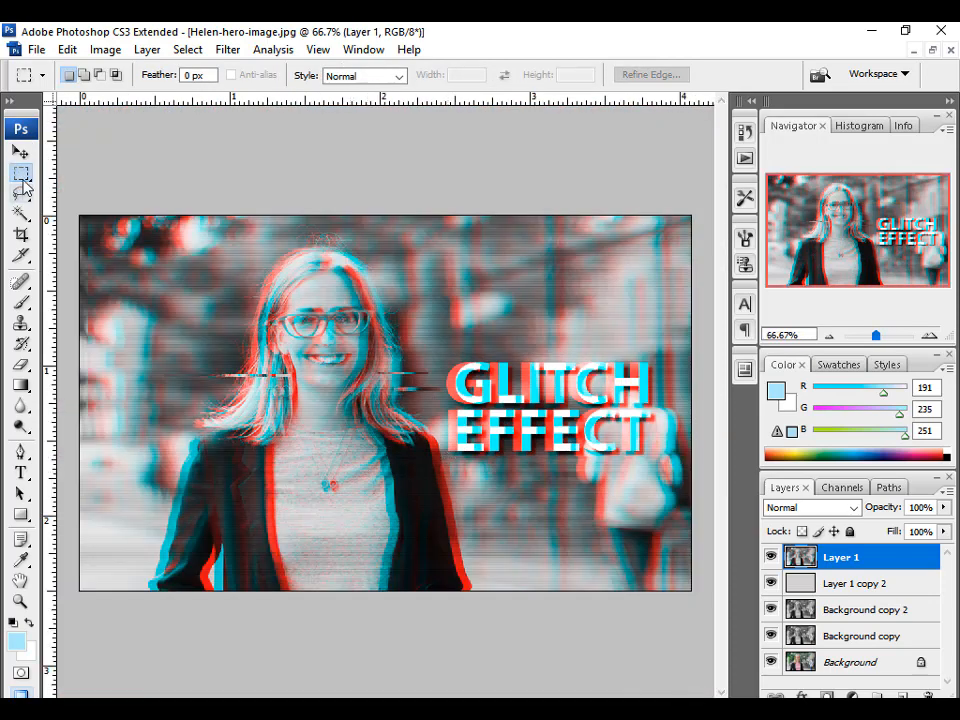
Select a very thin strip across the hair on the left of the forehead, shift it slightly left and deselect it
{"action": "left_click", "coordinate": [440, 506], "text": "ctrl"}
{"action": "scroll", "coordinate": [306, 253], "scroll_direction": "left", "scroll_amount": 3}
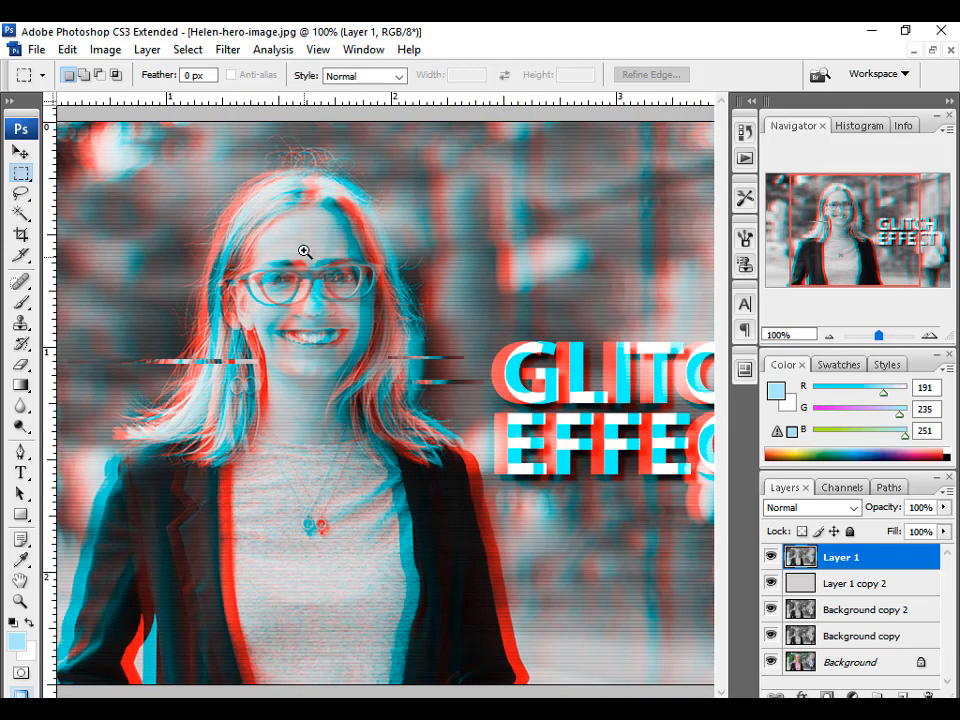
{"action": "left_click", "coordinate": [350, 278], "text": "ctrl"}
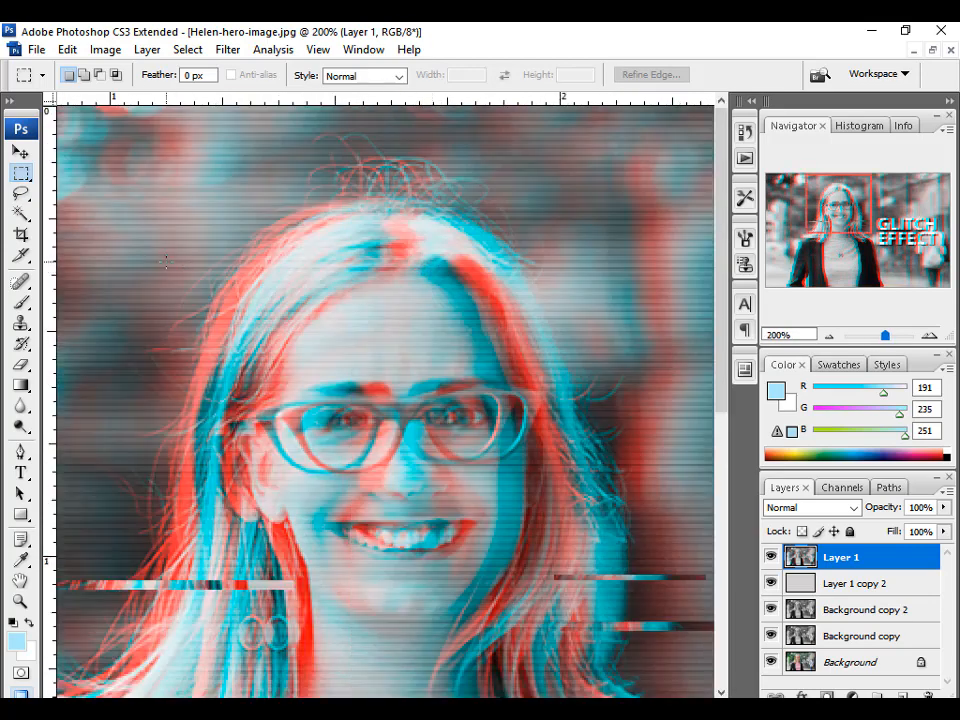
{"action": "left_click_drag", "start_coordinate": [366, 268], "coordinate": [384, 266]}
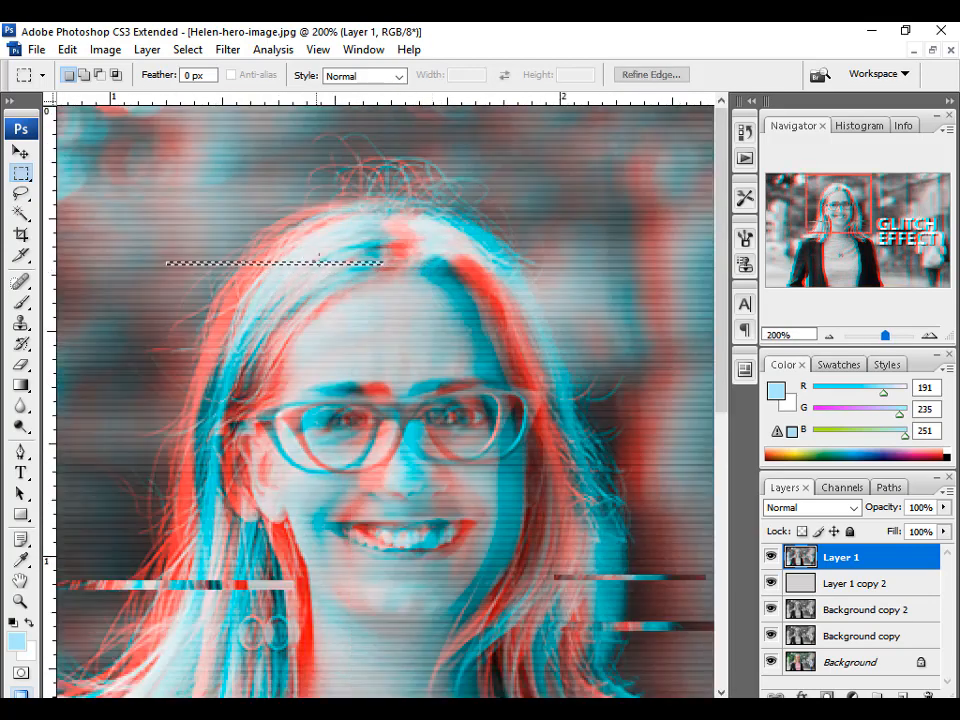
{"action": "key", "text": "v"}
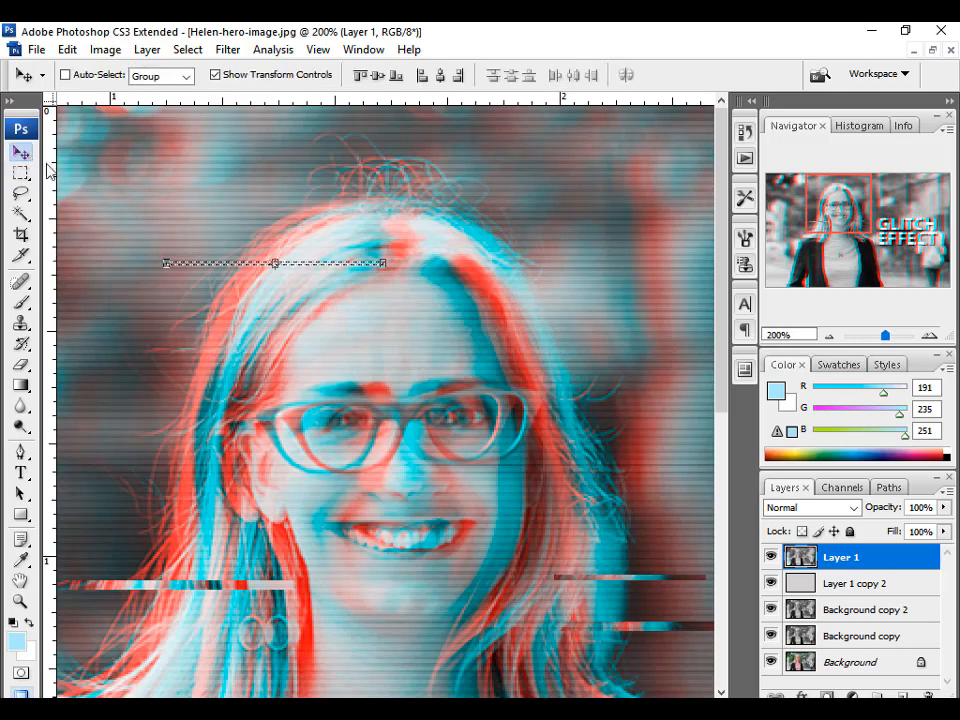
{"action": "left_click_drag", "start_coordinate": [321, 270], "coordinate": [287, 268]}
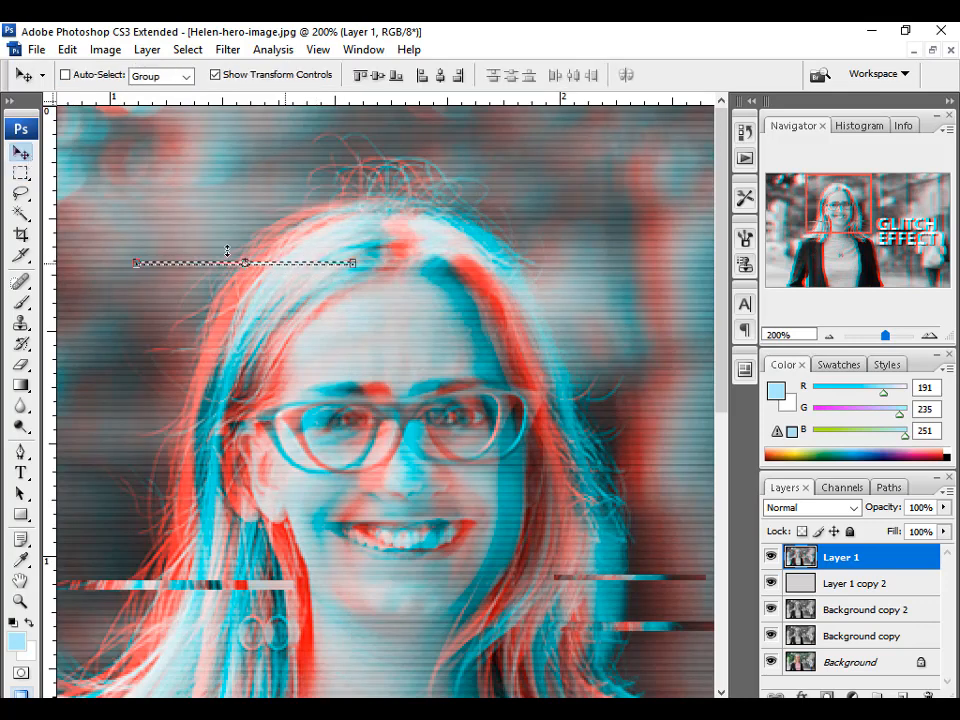
{"action": "left_click", "coordinate": [22, 175]}
{"action": "key", "text": "ctrl+d"}
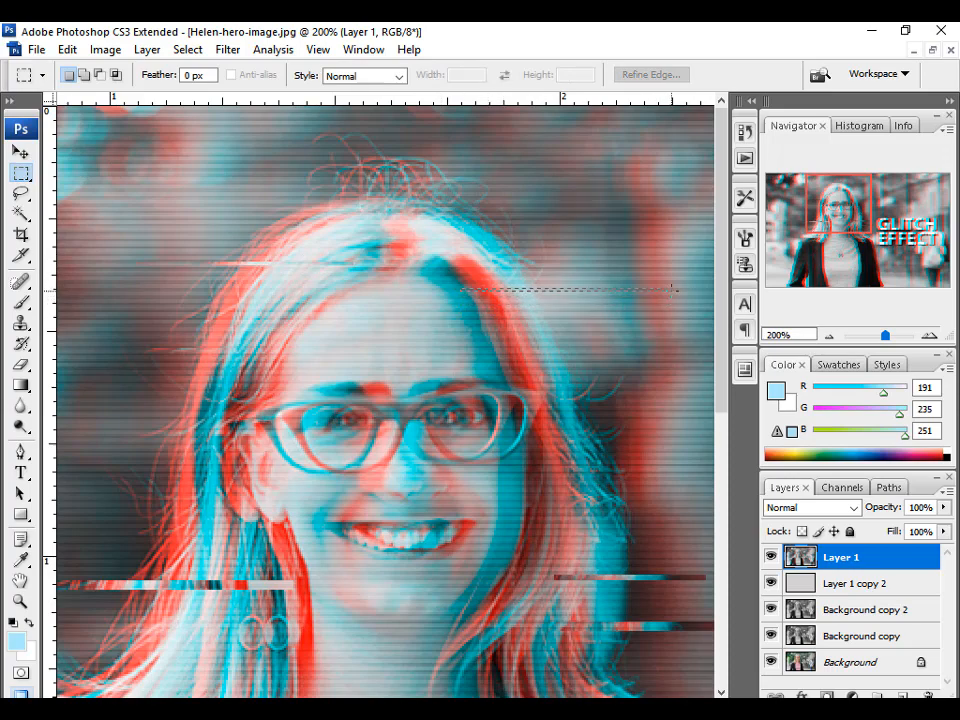
{"action": "left_click_drag", "start_coordinate": [676, 289], "coordinate": [676, 289]}
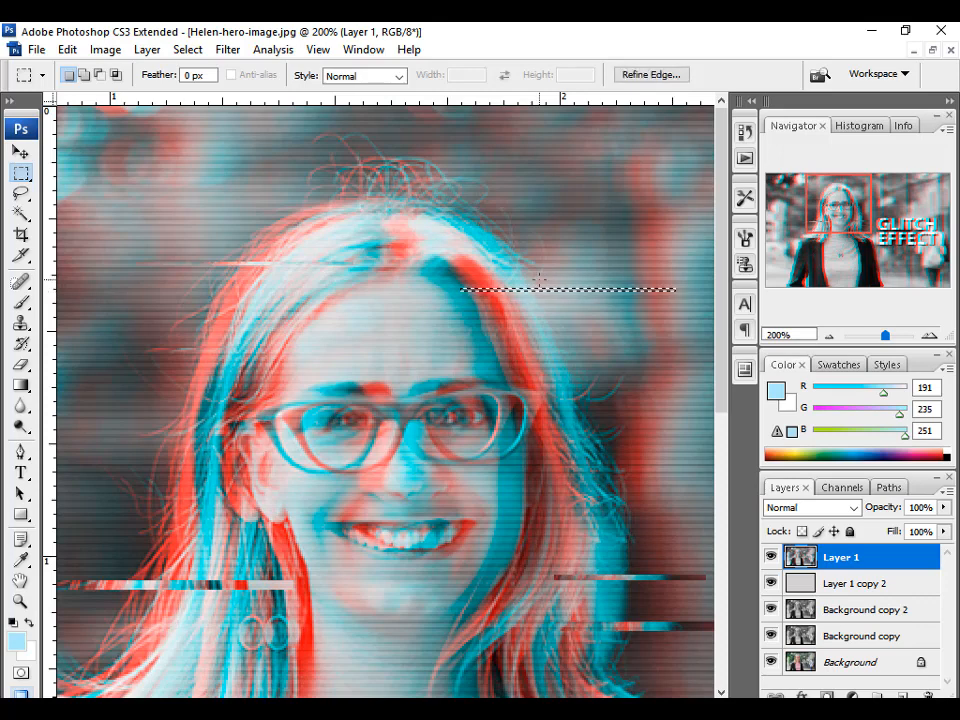
{"action": "key", "text": "v"}
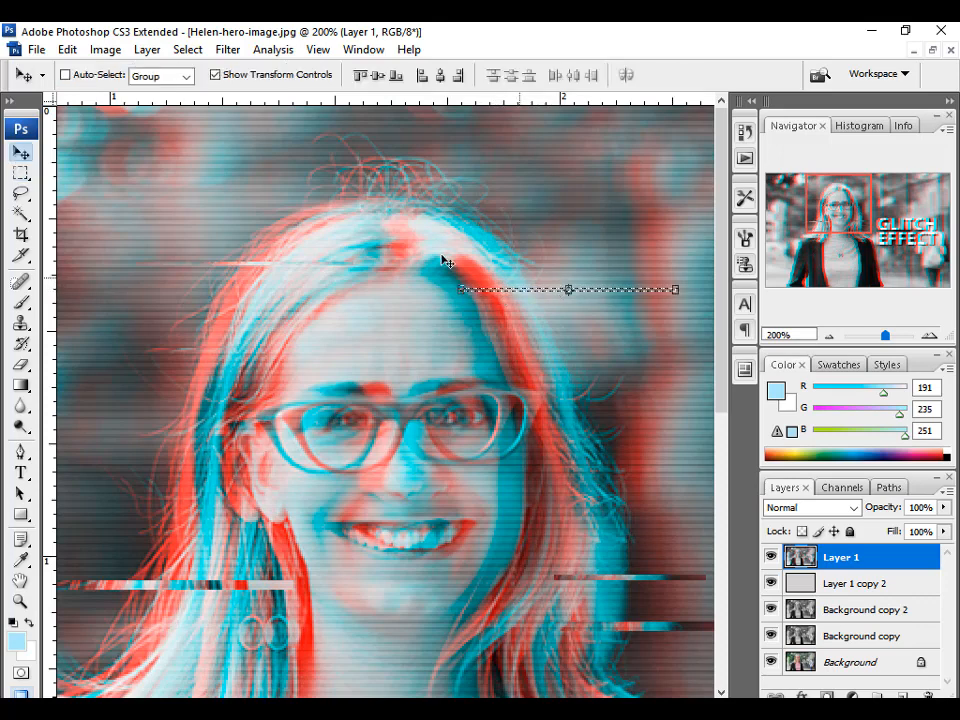
{"action": "left_click", "coordinate": [21, 173]}
{"action": "key", "text": "ctrl+d"}
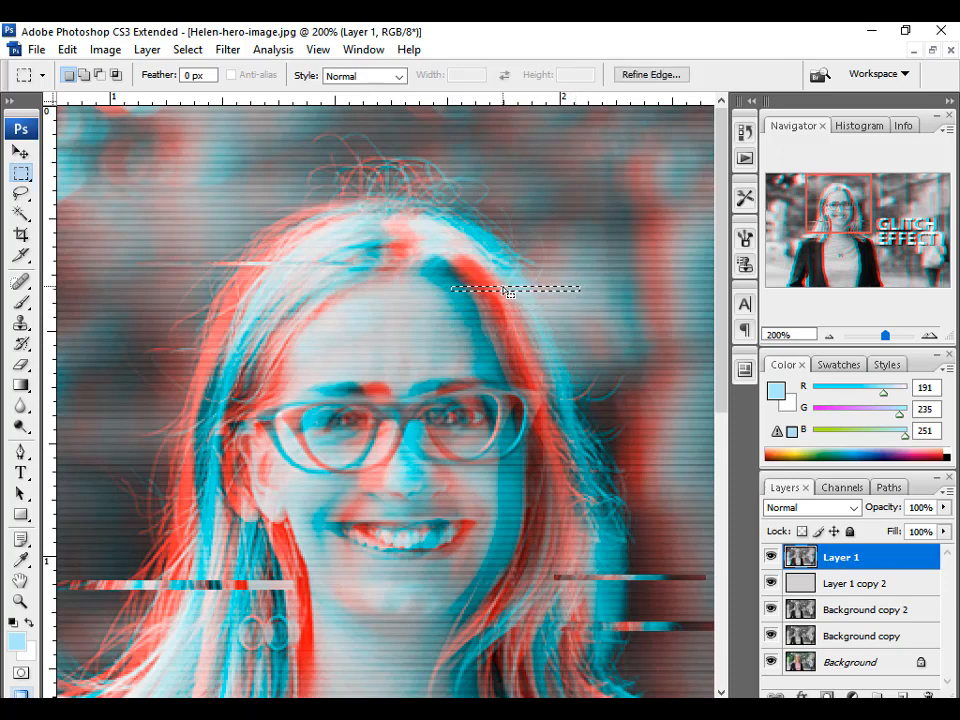
Shift a short thin strip across the hair on the right of the forehead slightly right
{"action": "key", "text": "v"}
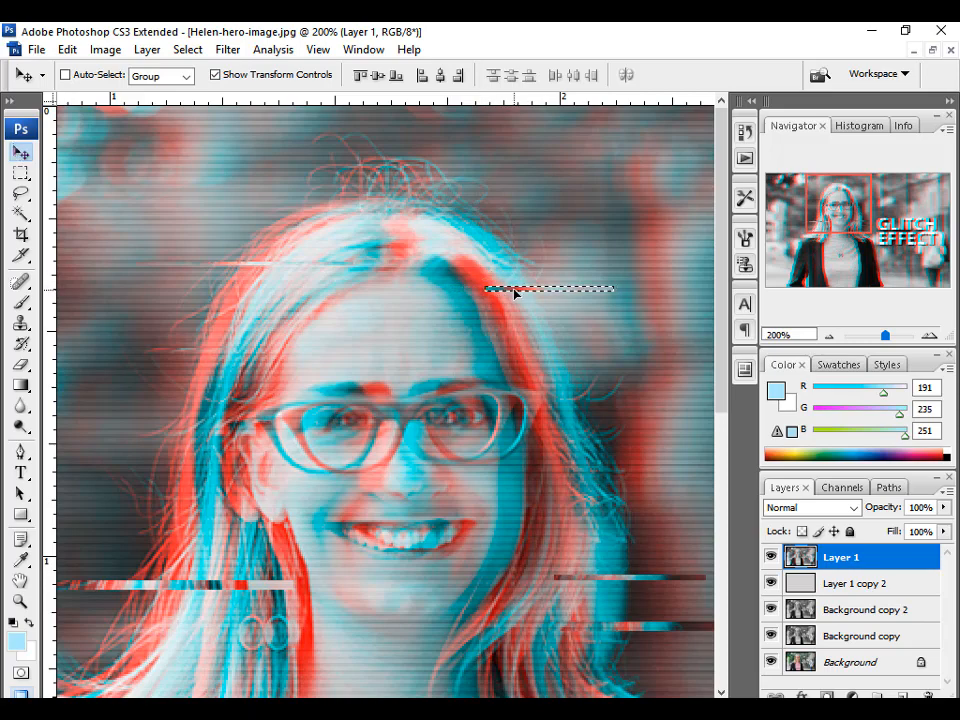
{"action": "left_click", "coordinate": [20, 172]}
{"action": "left_click_drag", "start_coordinate": [236, 216], "coordinate": [646, 586]}
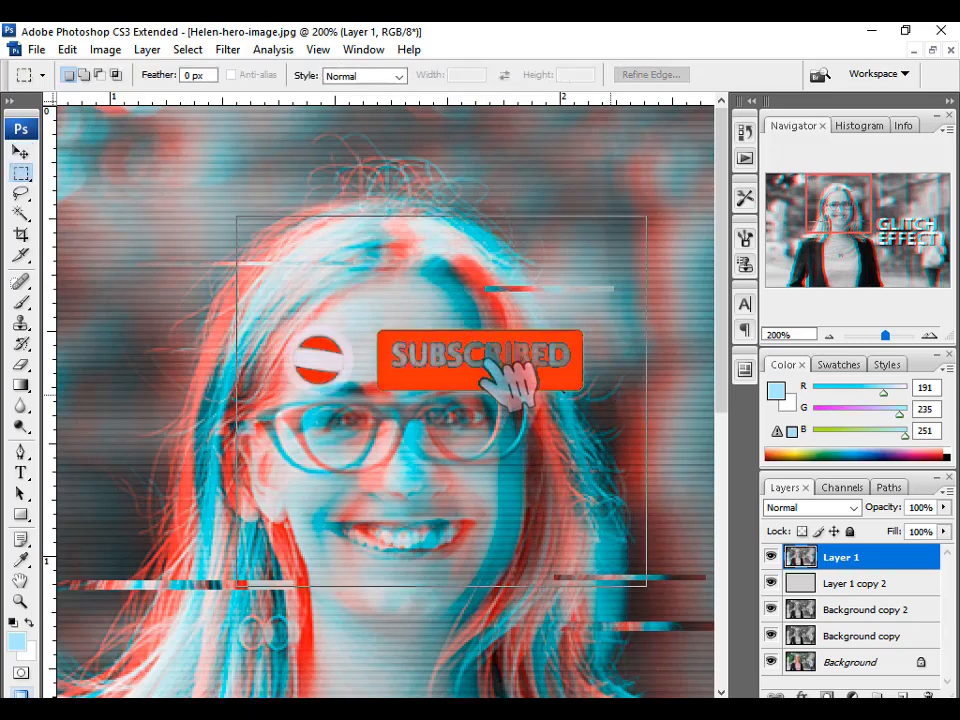
{"action": "key", "text": "ctrl+0"}
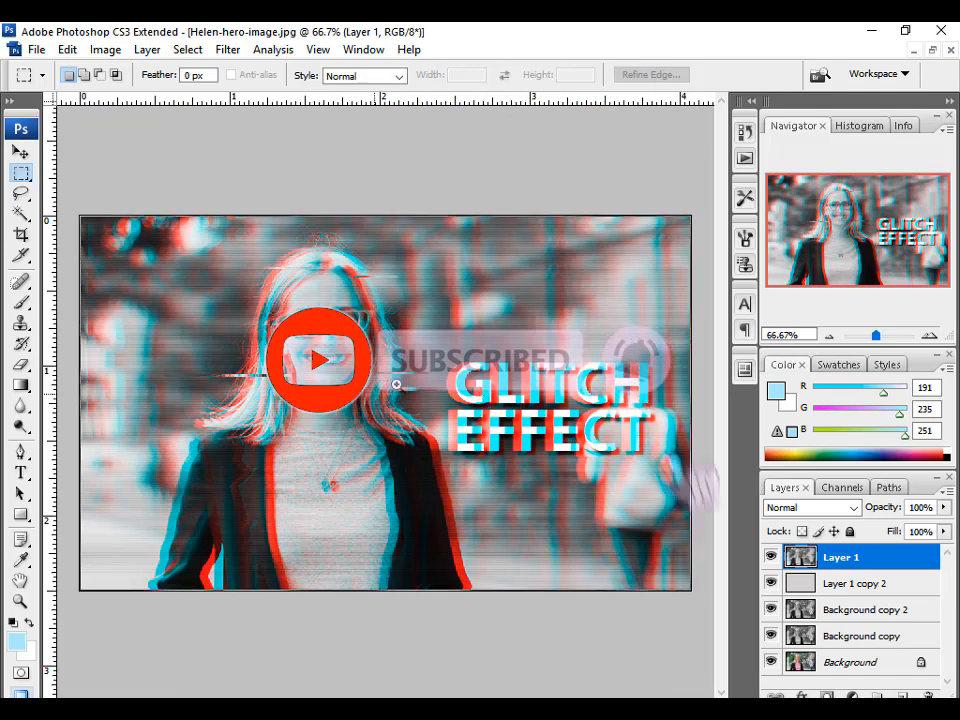
Select a very thin strip across the hair at the top of the head, shift it slightly right and deselect it
{"action": "key", "text": "ctrl+alt+0"}
{"action": "key", "text": "ctrl+0"}
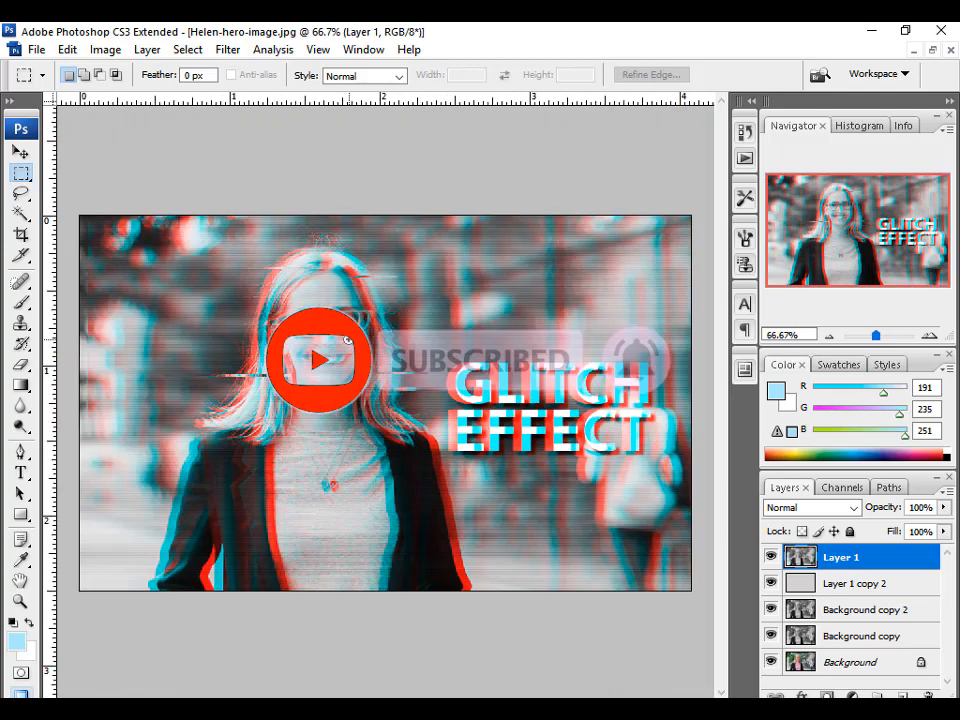
{"action": "left_click", "coordinate": [347, 340], "text": "ctrl"}
{"action": "left_click", "coordinate": [291, 281], "text": "ctrl"}
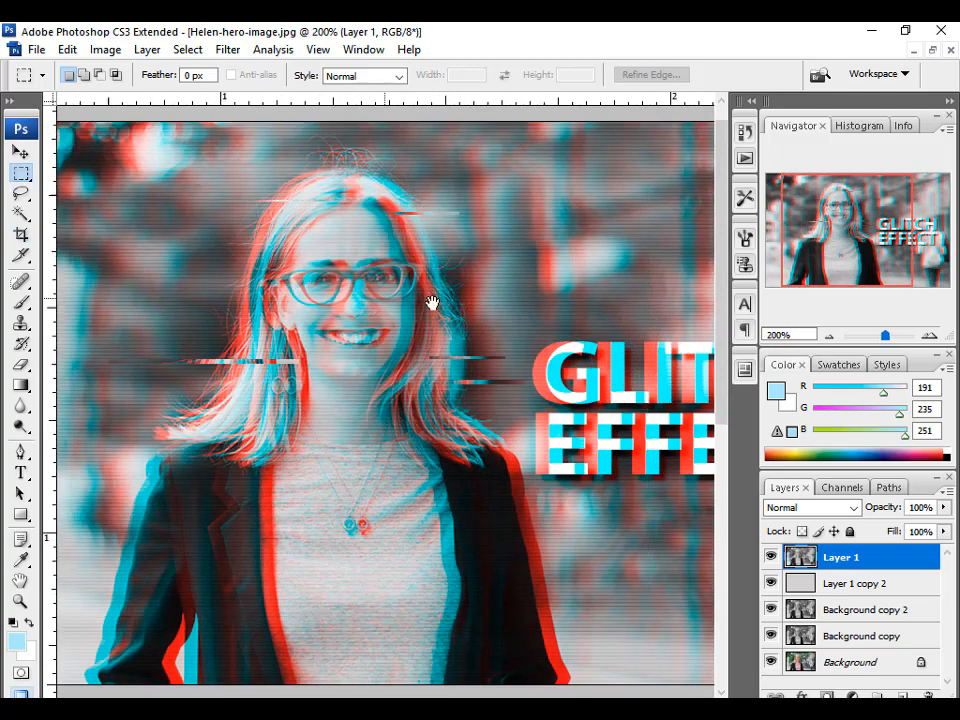
{"action": "left_click_drag", "start_coordinate": [432, 303], "coordinate": [341, 231]}
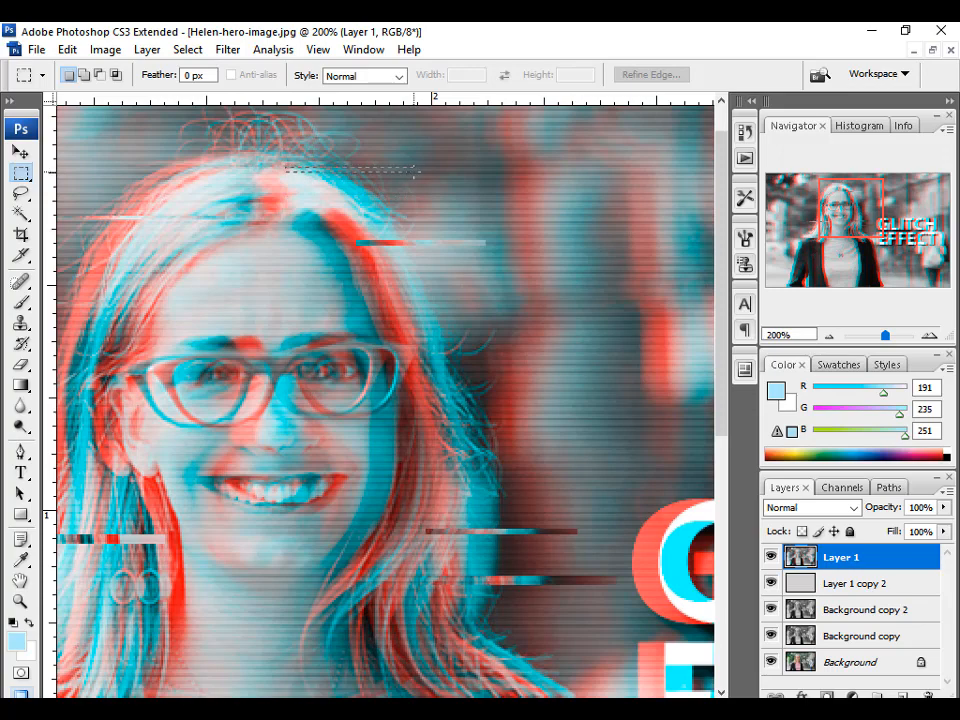
{"action": "left_click_drag", "start_coordinate": [415, 172], "coordinate": [418, 174]}
{"action": "left_click", "coordinate": [371, 216], "text": "ctrl"}
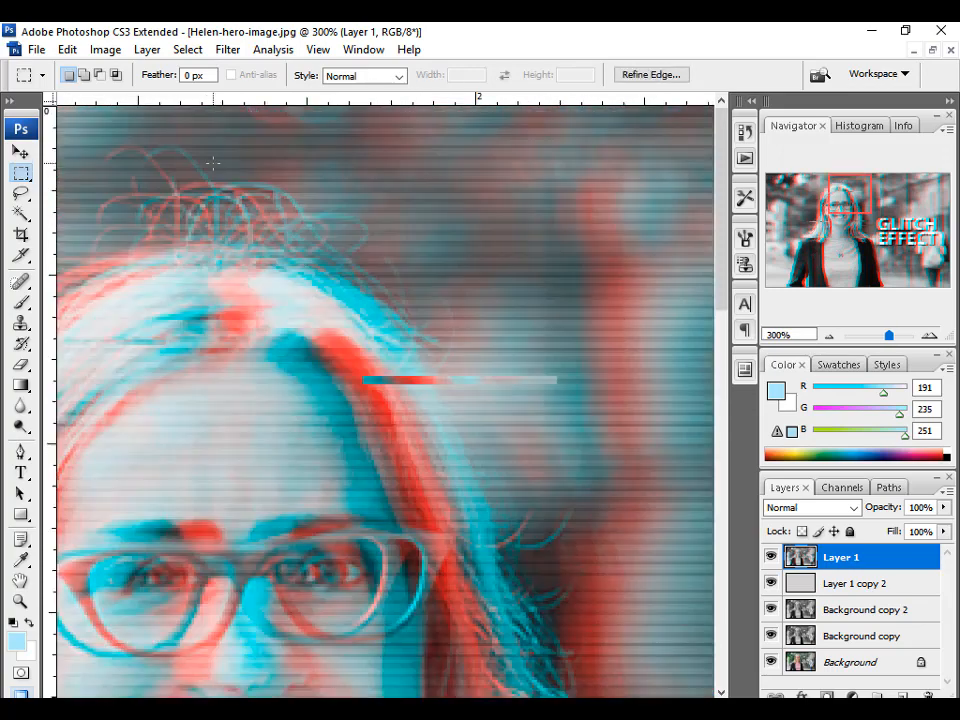
{"action": "left_click", "coordinate": [219, 272]}
{"action": "left_click_drag", "start_coordinate": [330, 293], "coordinate": [455, 278]}
{"action": "key", "text": "v"}
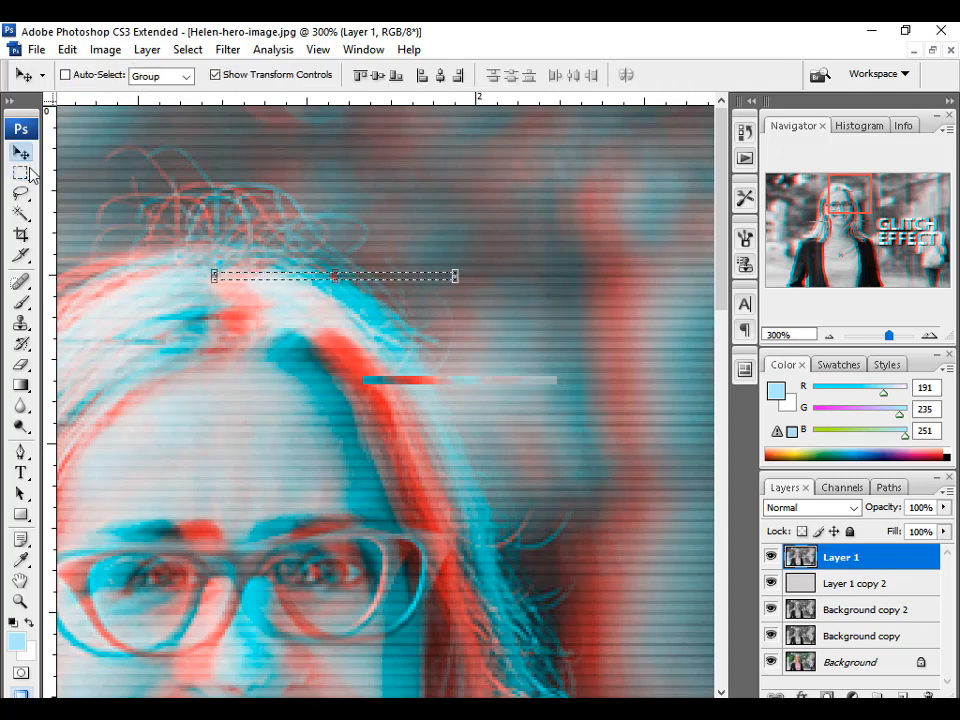
{"action": "left_click_drag", "start_coordinate": [266, 279], "coordinate": [313, 283]}
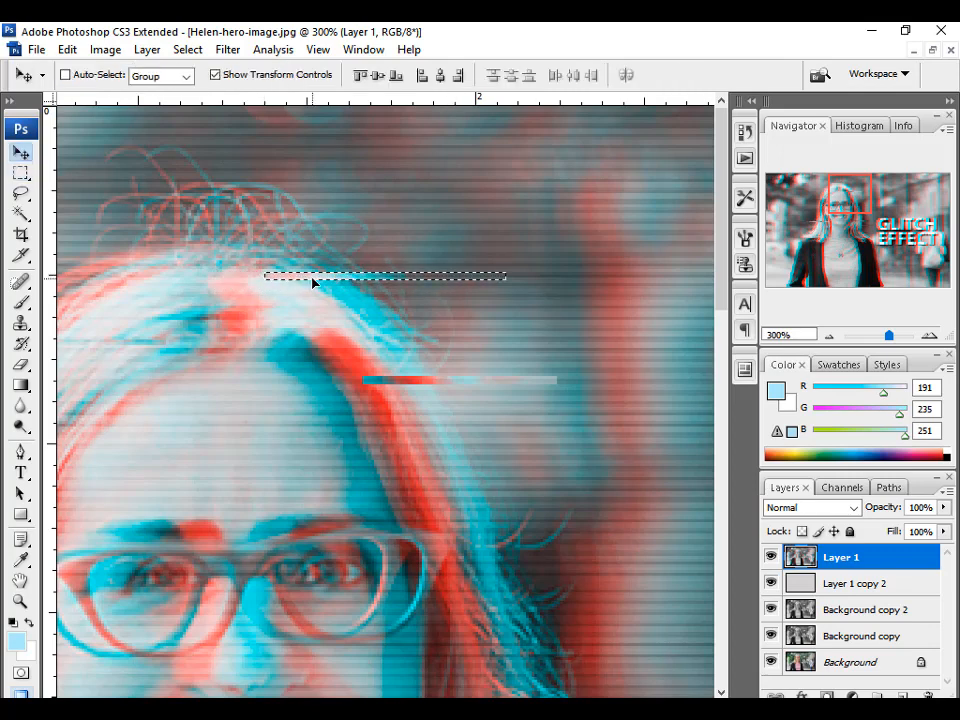
{"action": "key", "text": "m"}
{"action": "key", "text": "ctrl+d"}
Select a thin strip of hair below the ear, just above the displaced strip left of the neck, shift it slightly left and deselect it
{"action": "left_click", "coordinate": [463, 369], "text": "alt"}
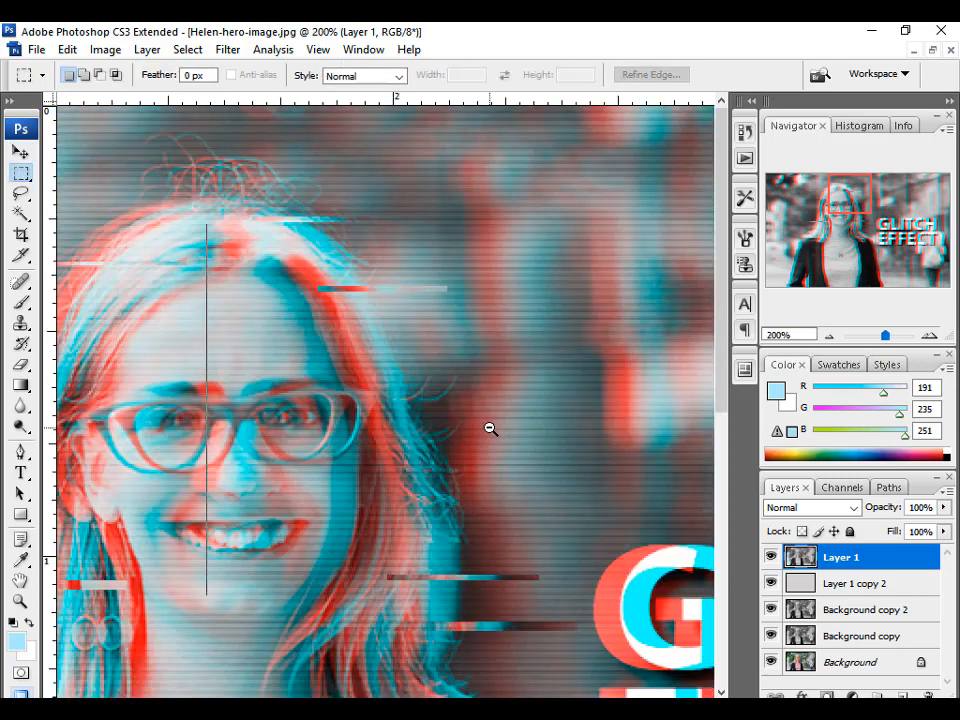
{"action": "left_click", "coordinate": [490, 429], "text": "alt"}
{"action": "left_click", "coordinate": [490, 429], "text": "alt"}
{"action": "left_click", "coordinate": [481, 440]}
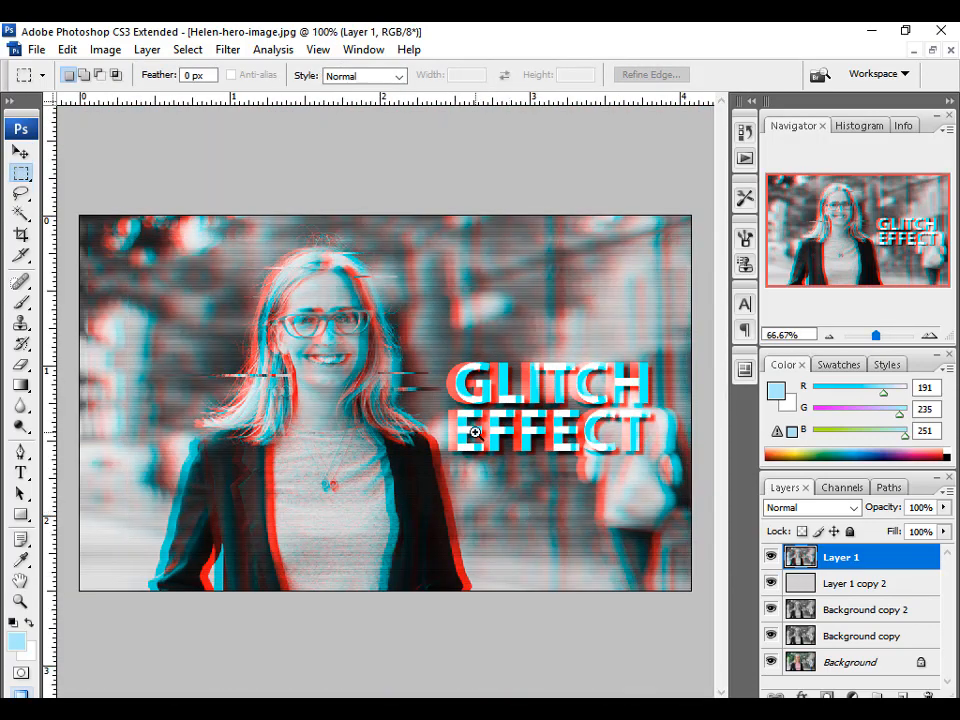
{"action": "left_click", "coordinate": [328, 409], "text": "alt"}
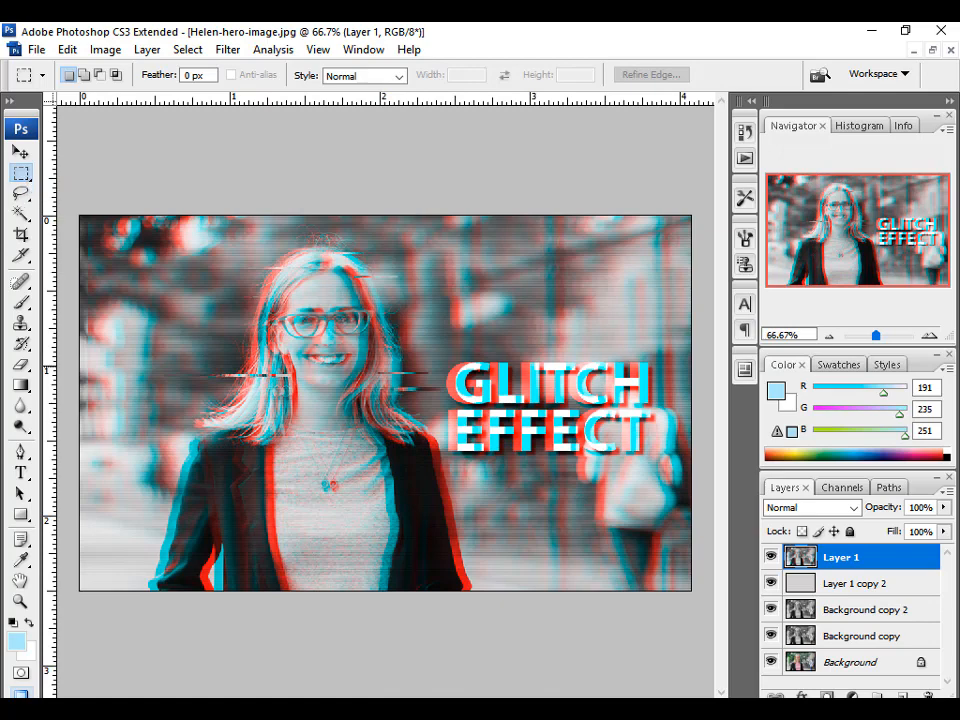
{"action": "left_click", "coordinate": [306, 375]}
{"action": "left_click", "coordinate": [311, 364]}
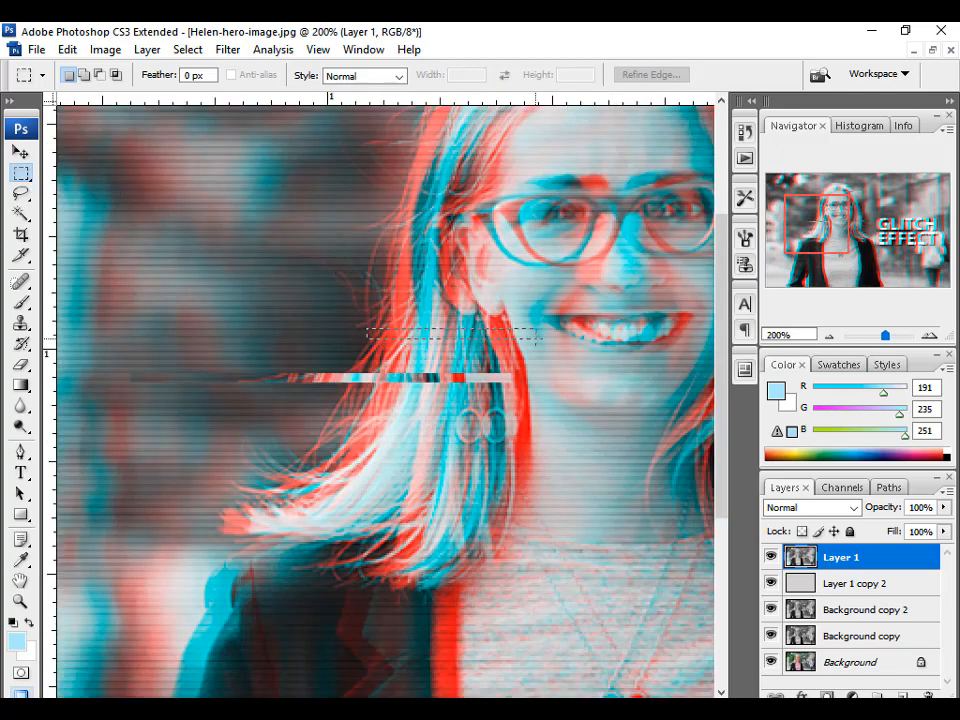
{"action": "key", "text": "v"}
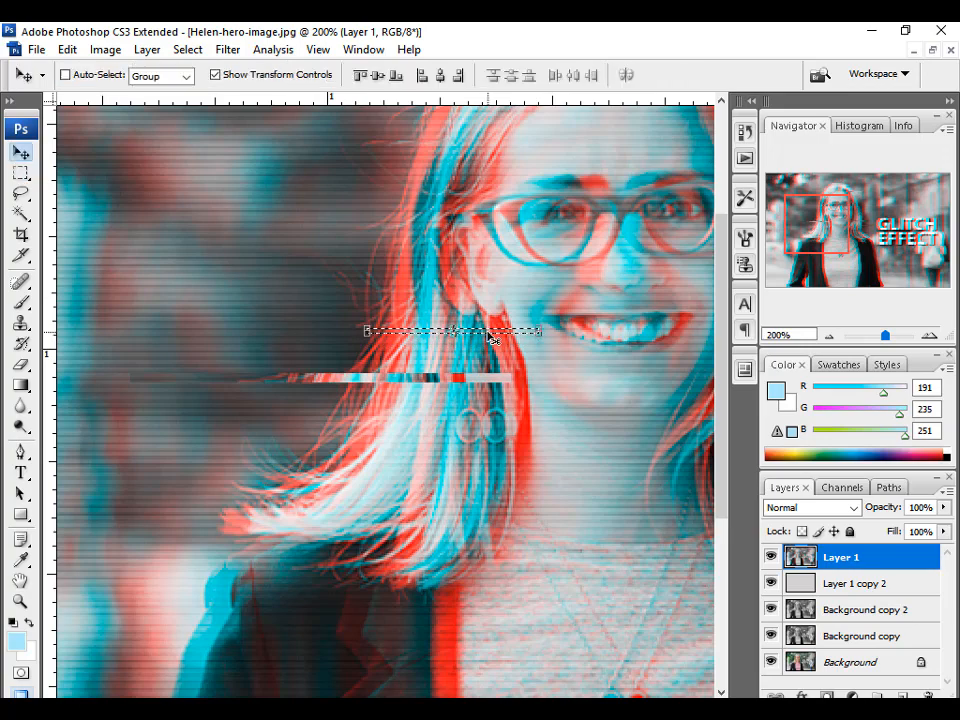
{"action": "left_click_drag", "start_coordinate": [512, 338], "coordinate": [487, 338]}
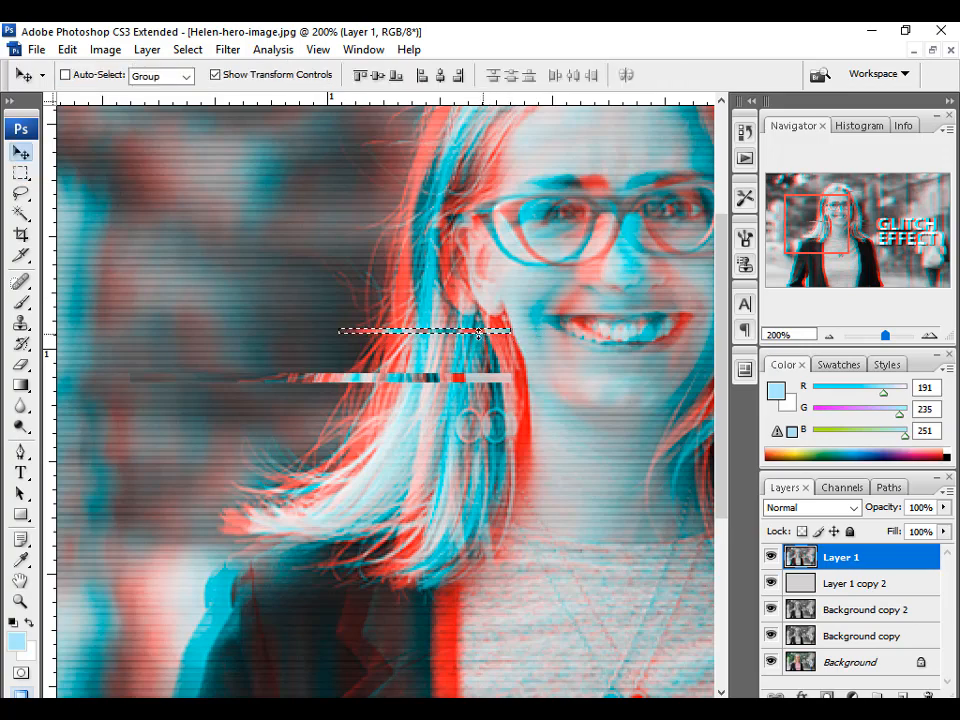
{"action": "key", "text": "ctrl+d"}
{"action": "key", "text": "m"}
{"action": "key", "text": "ctrl+minus"}
{"action": "key", "text": "ctrl+minus"}
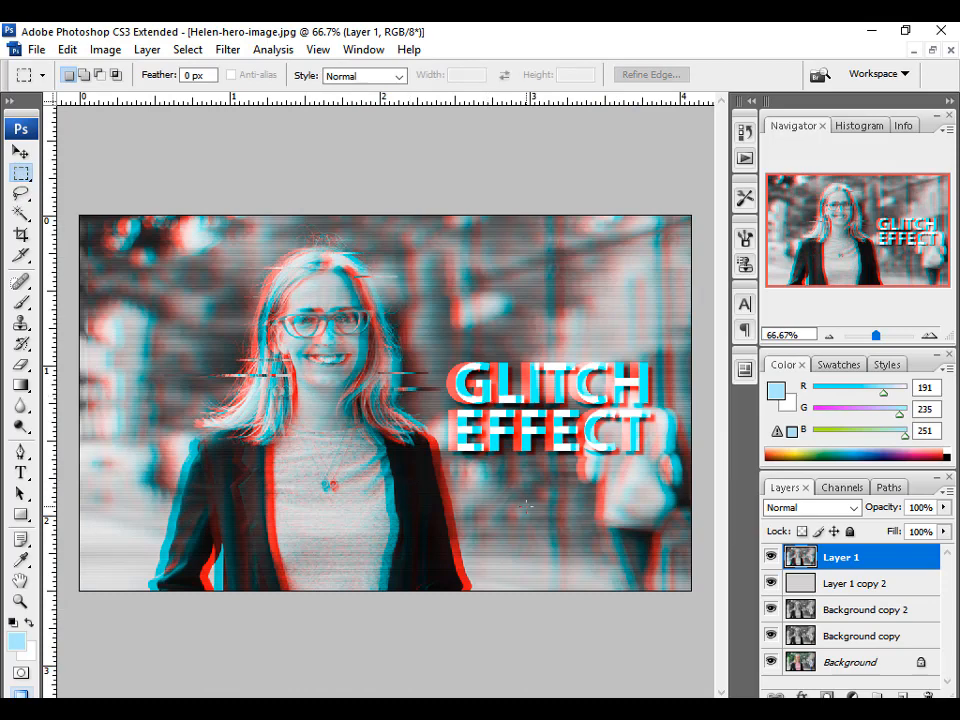
Display the image in full screen mode with all panels hidden and examine the whole glitch composition
{"action": "key", "text": "f"}
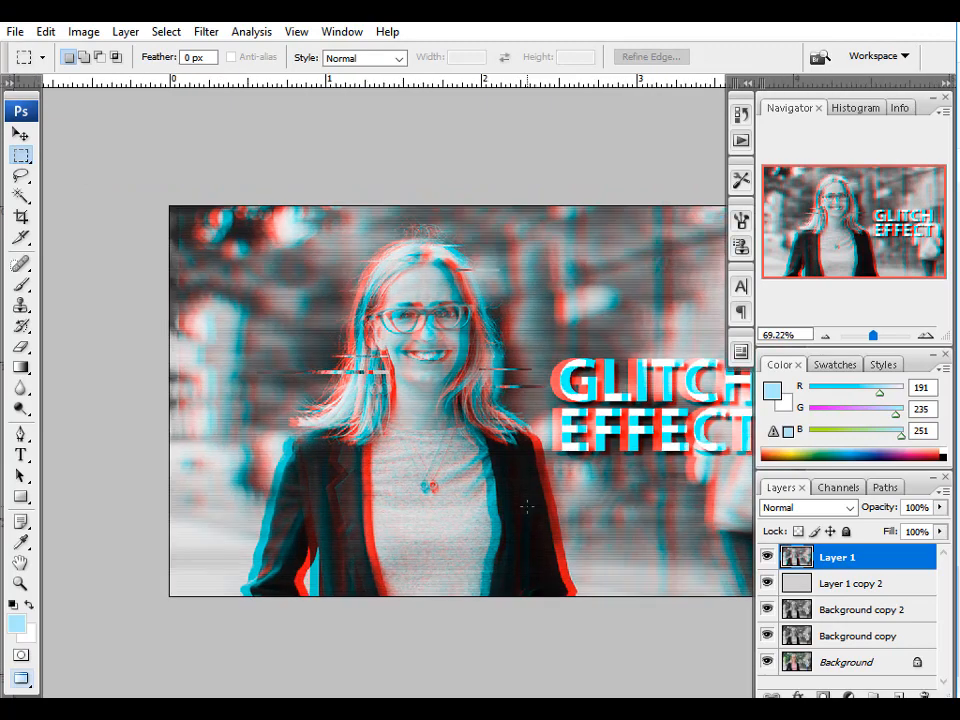
{"action": "key", "text": "Tab"}
{"action": "left_click", "coordinate": [684, 525]}
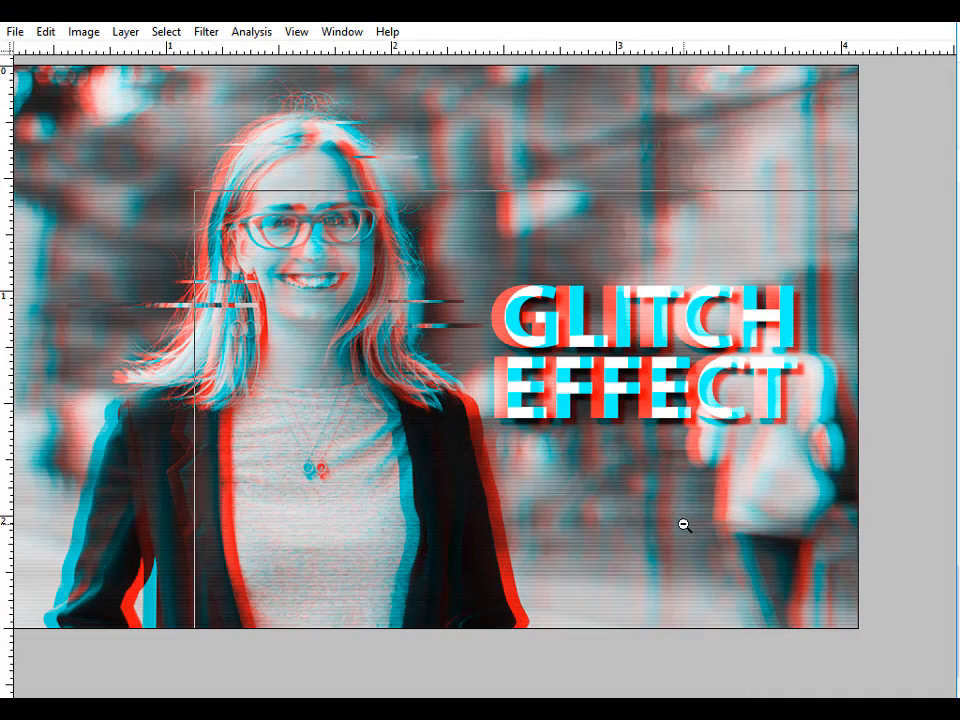
{"action": "left_click", "coordinate": [684, 525], "text": "alt"}
{"action": "left_click", "coordinate": [698, 517]}
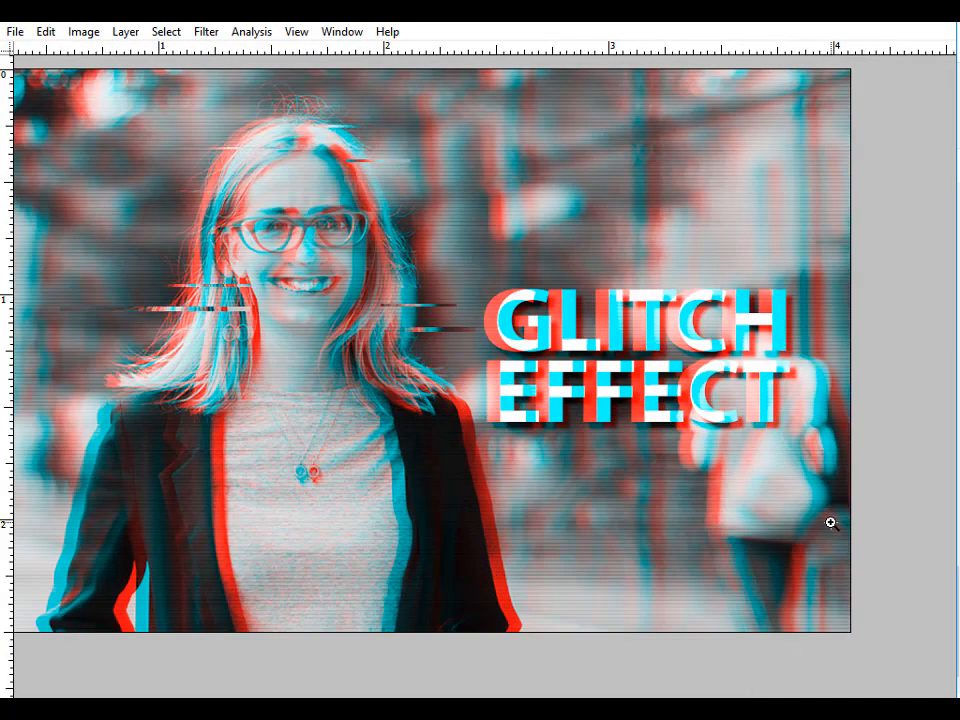
{"action": "left_click_drag", "start_coordinate": [682, 507], "coordinate": [681, 521]}
{"action": "left_click_drag", "start_coordinate": [572, 529], "coordinate": [613, 518]}
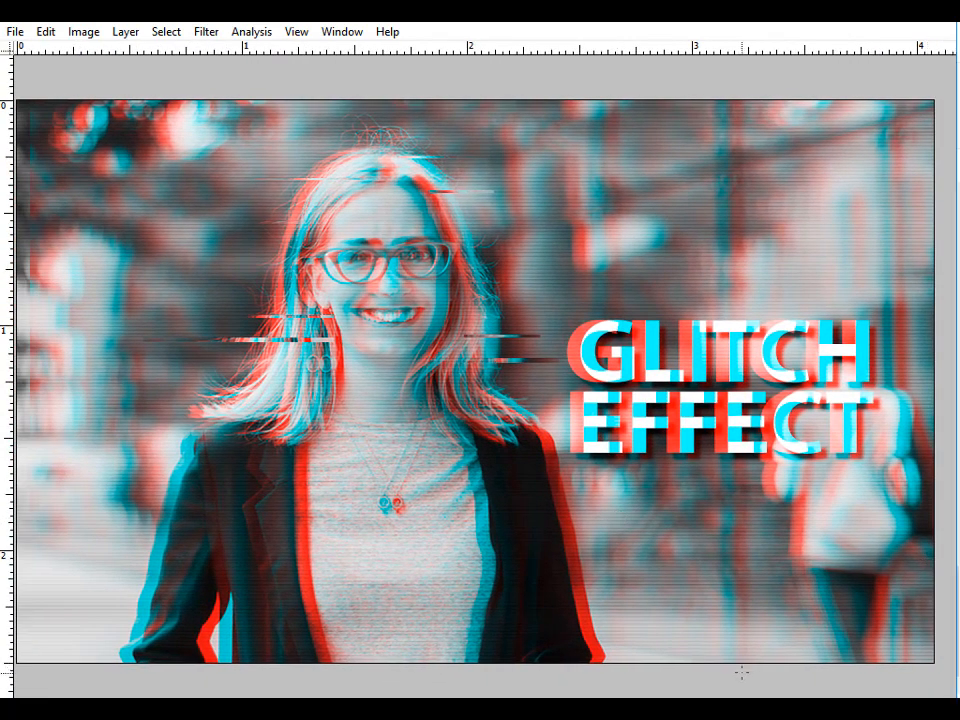